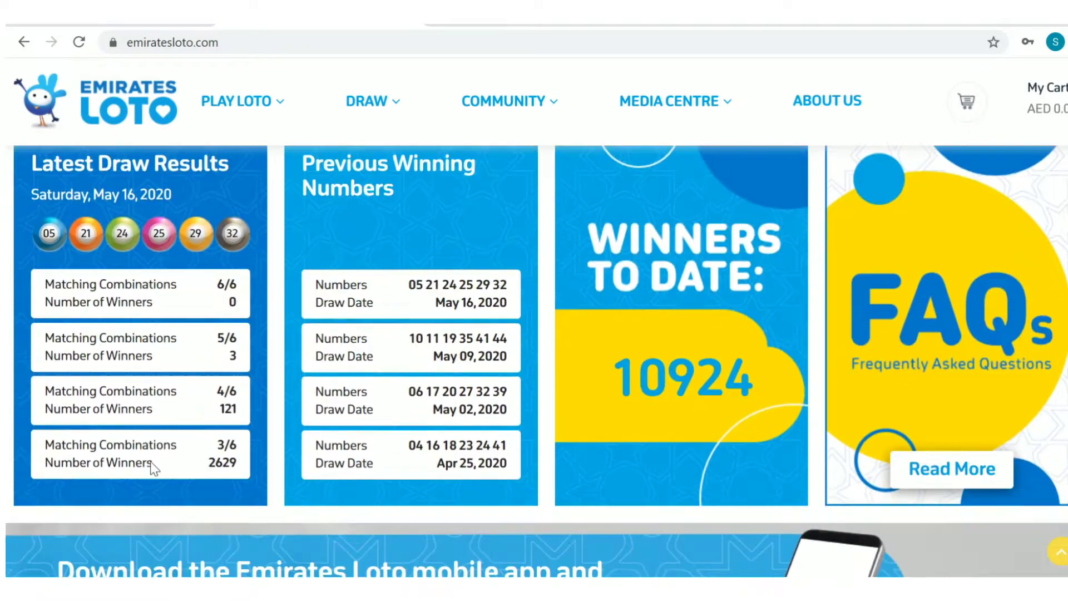
scroll(152, 462, "up", 2)
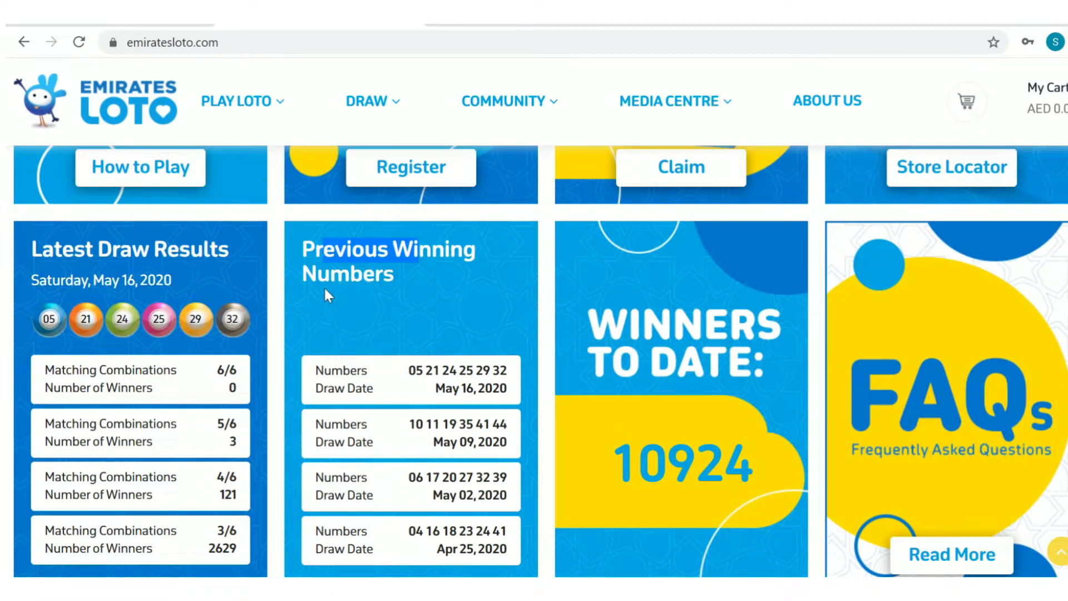
left_click_drag(324, 286, 330, 286)
left_click(119, 287)
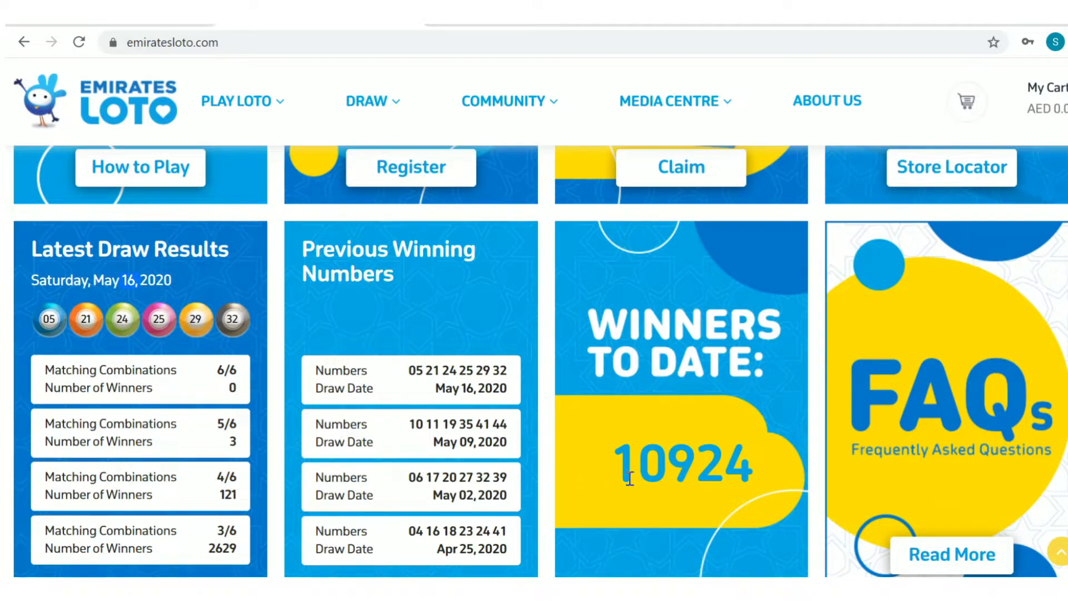
left_click_drag(592, 450, 770, 482)
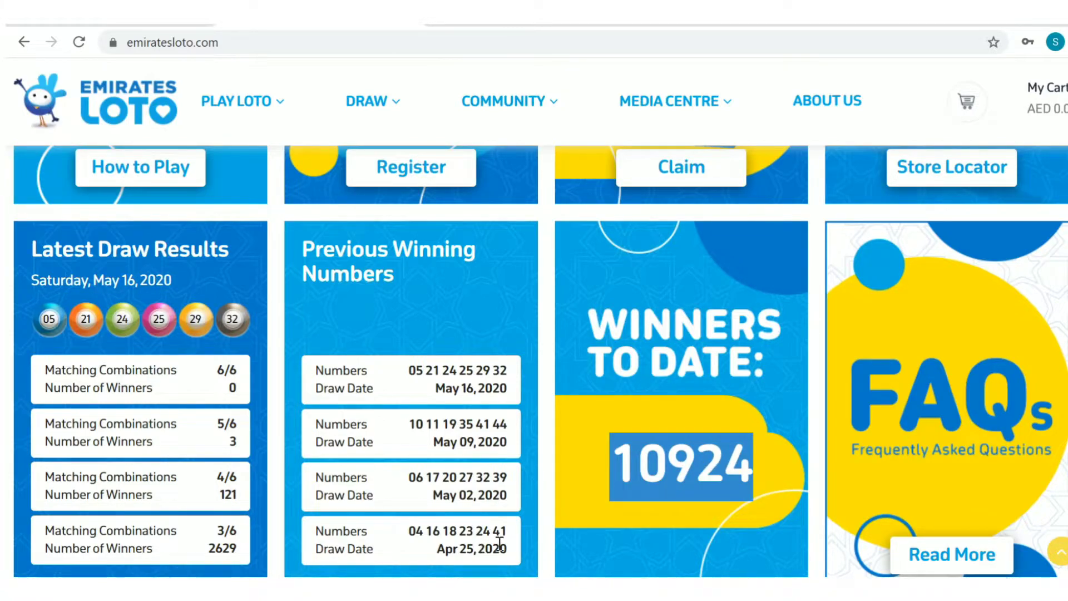
scroll(717, 387, "down", 3)
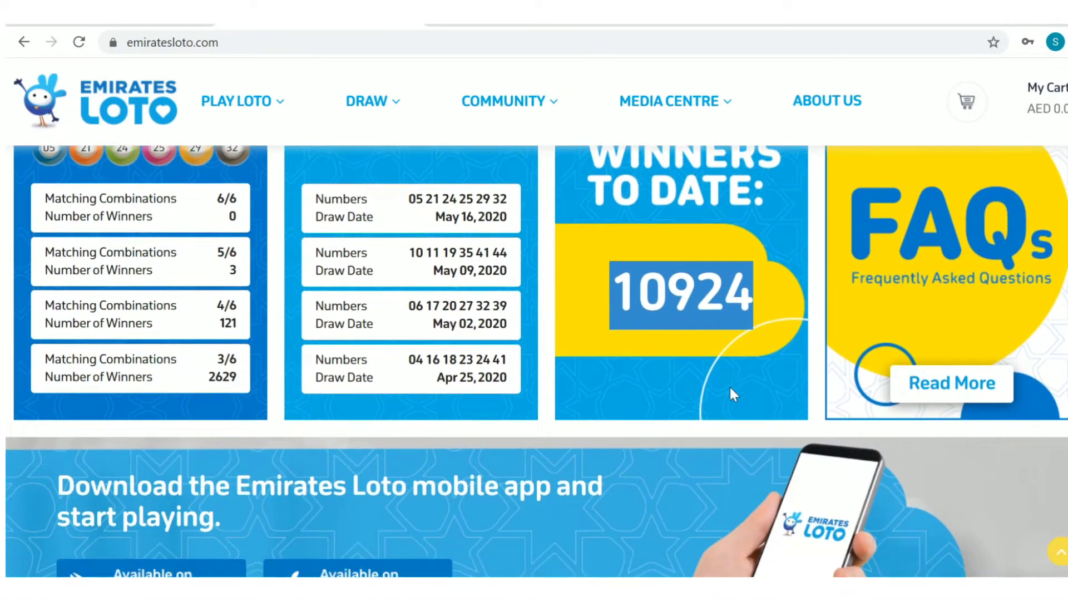
scroll(730, 385, "down", 3)
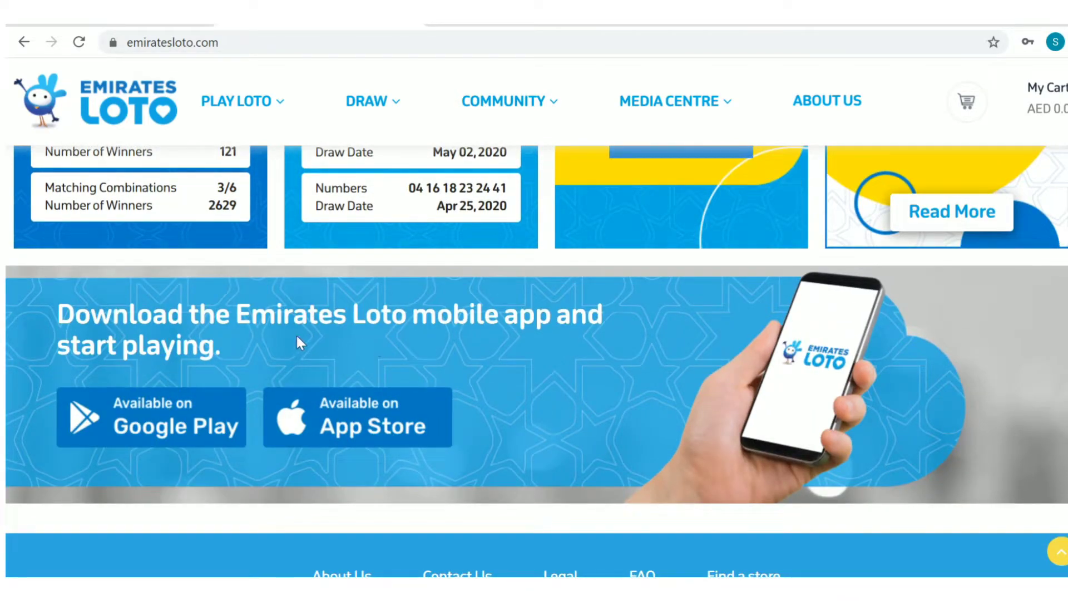
left_click_drag(228, 340, 38, 313)
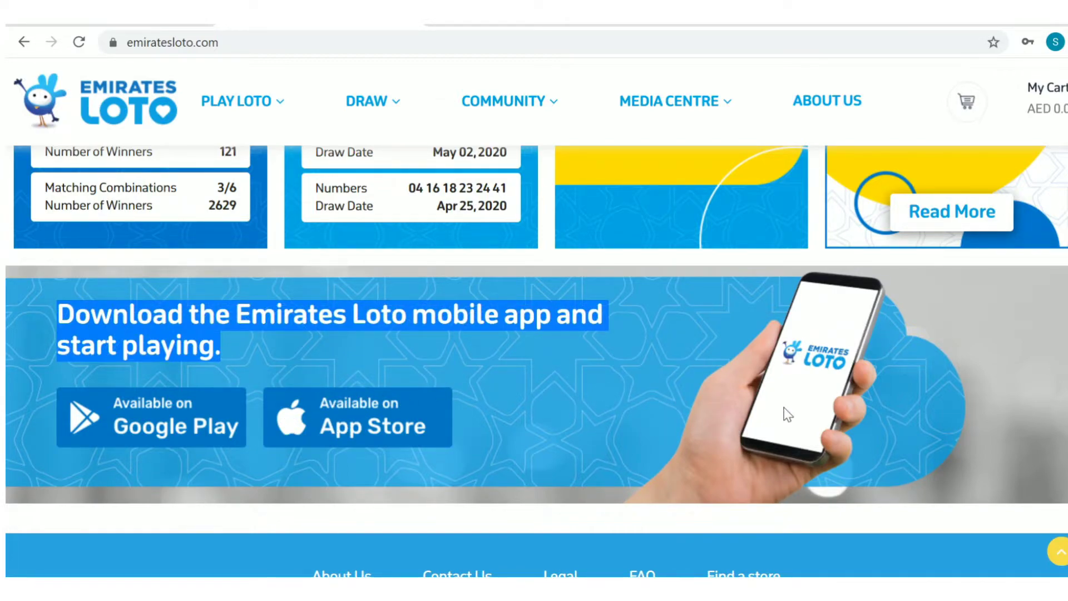
scroll(787, 415, "up", 5)
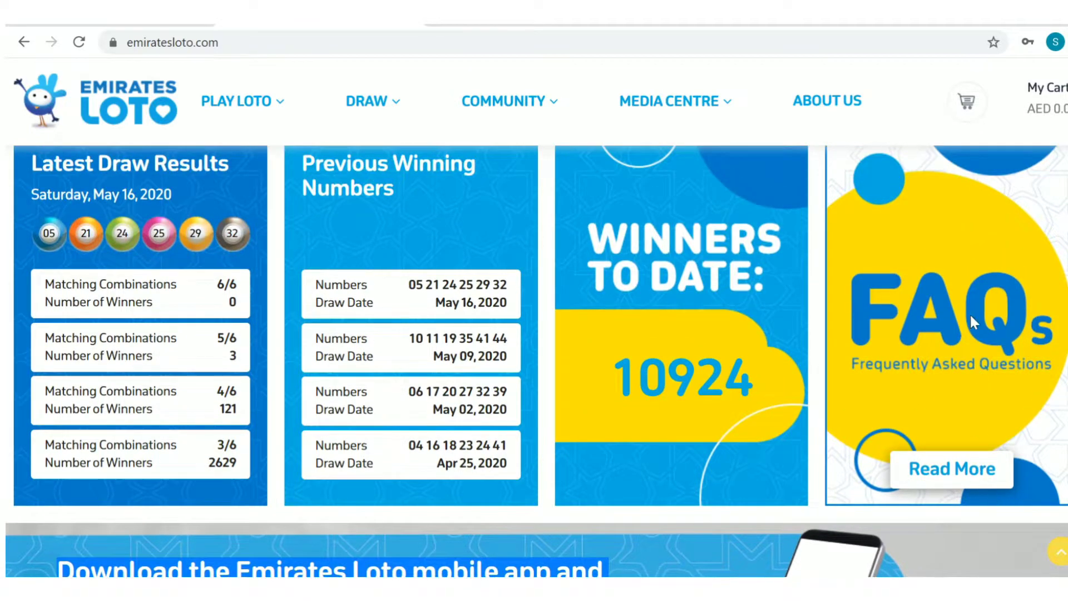
- Go to the Frequently Asked Questions page and highlight its heading
left_click(919, 482)
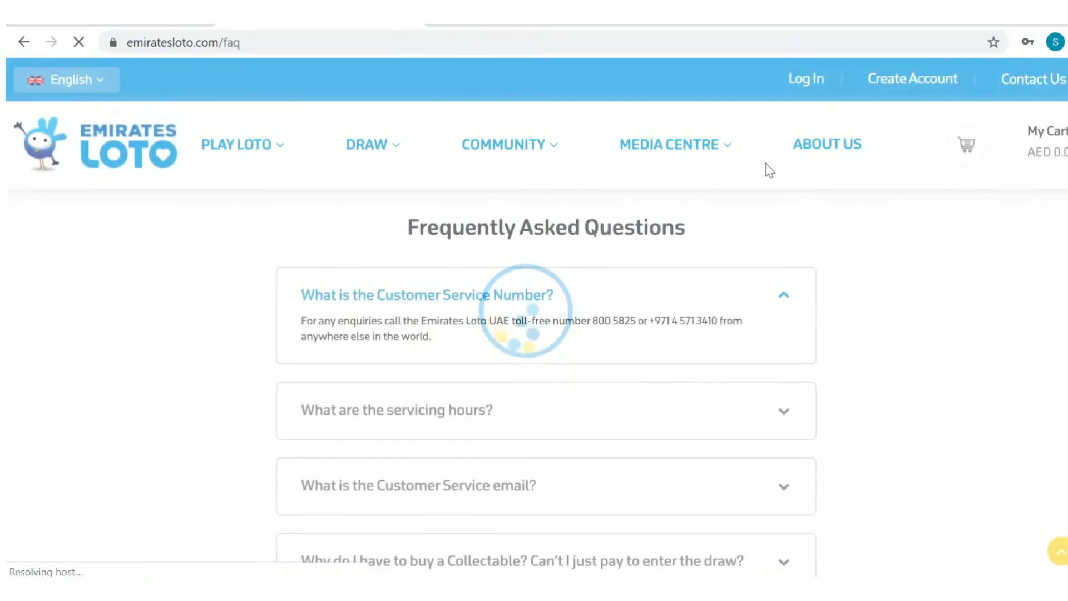
left_click_drag(703, 227, 390, 228)
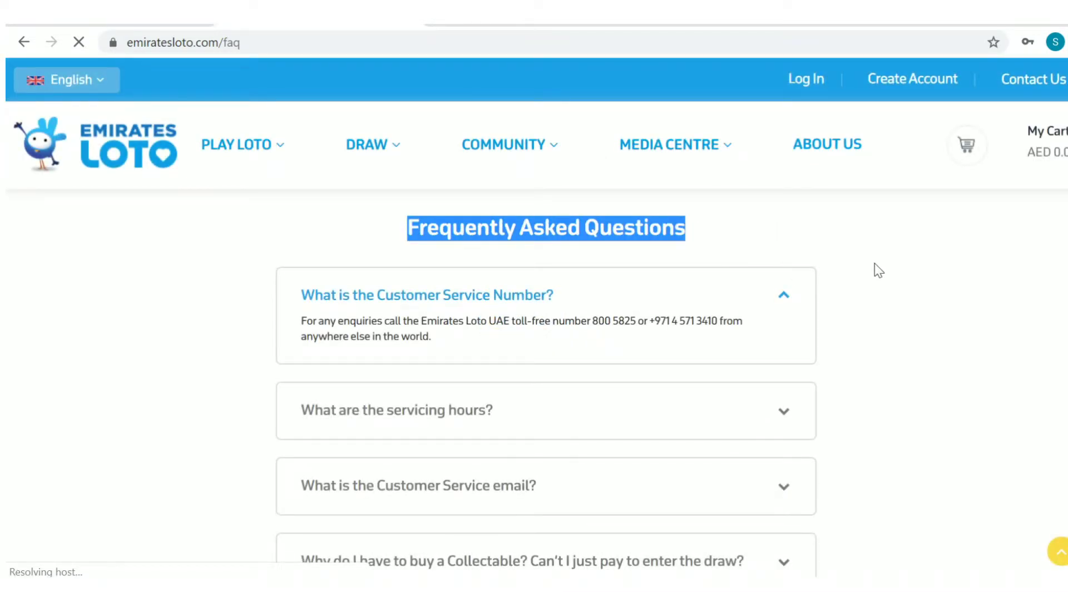
left_click(890, 264)
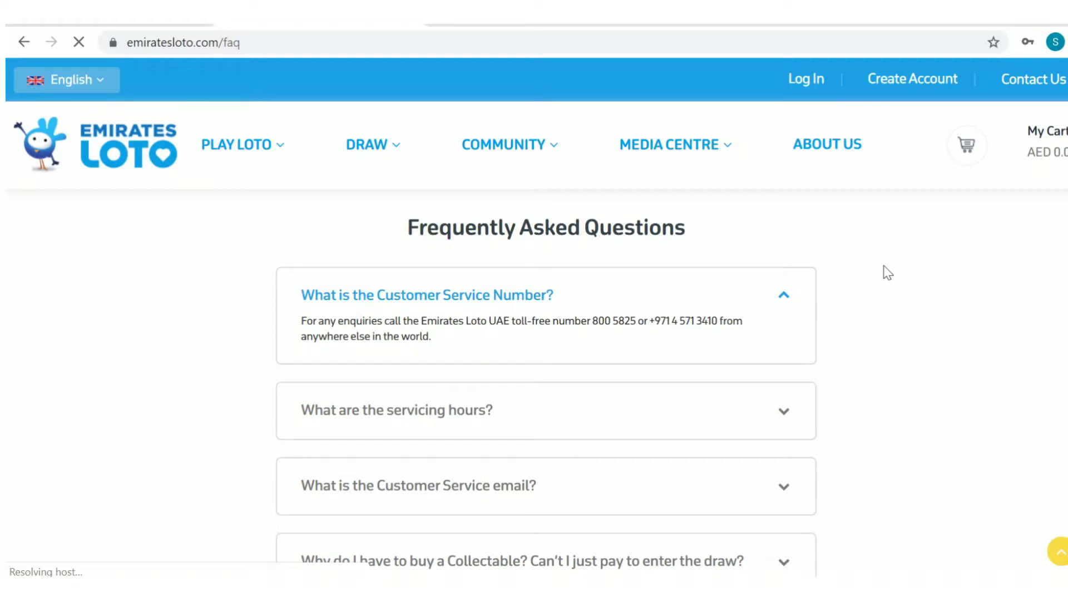
- Read the FAQ answer on accepted payment methods, then collapse it
scroll(882, 278, "down", 2)
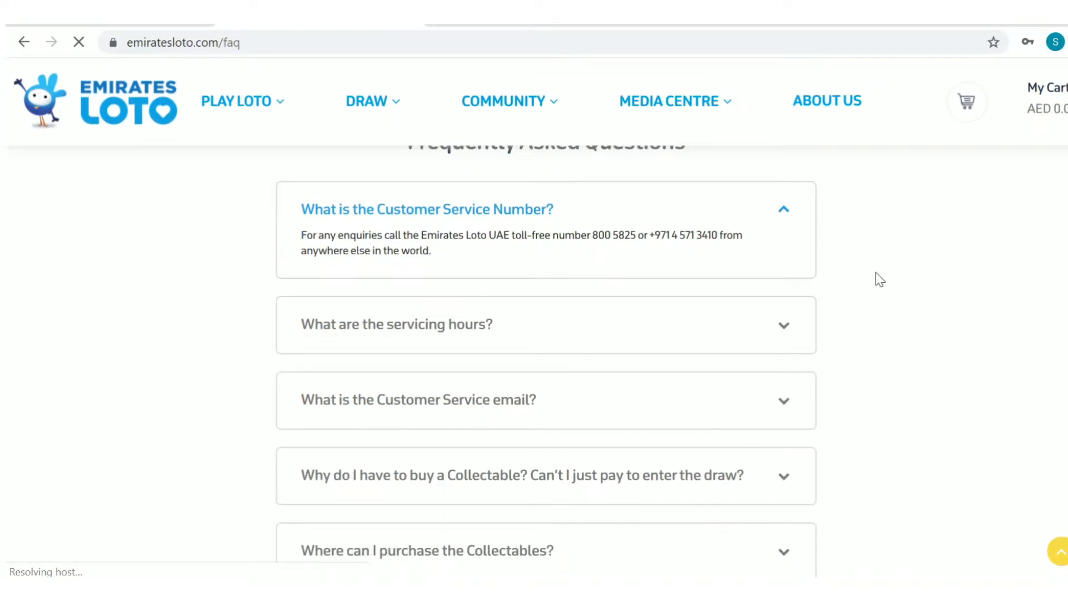
scroll(876, 272, "down", 7)
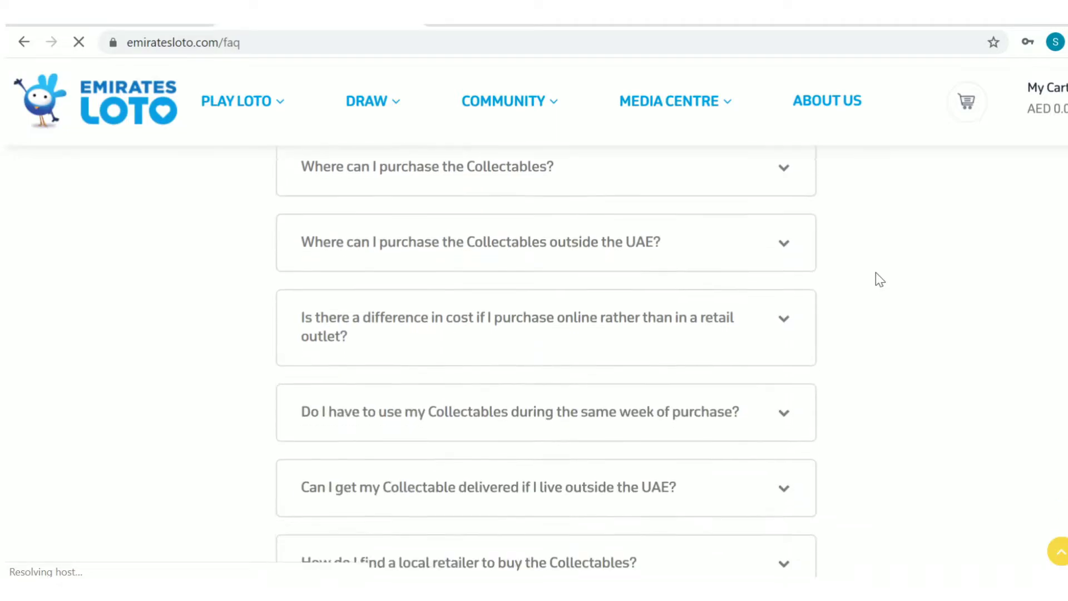
scroll(876, 272, "down", 14)
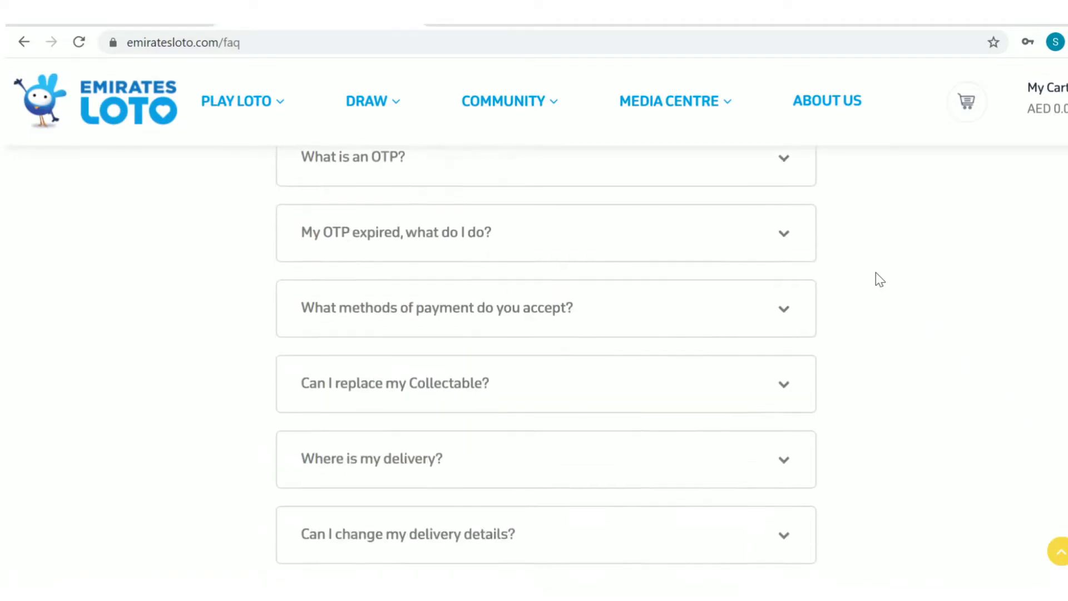
scroll(876, 272, "down", 1)
left_click(645, 264)
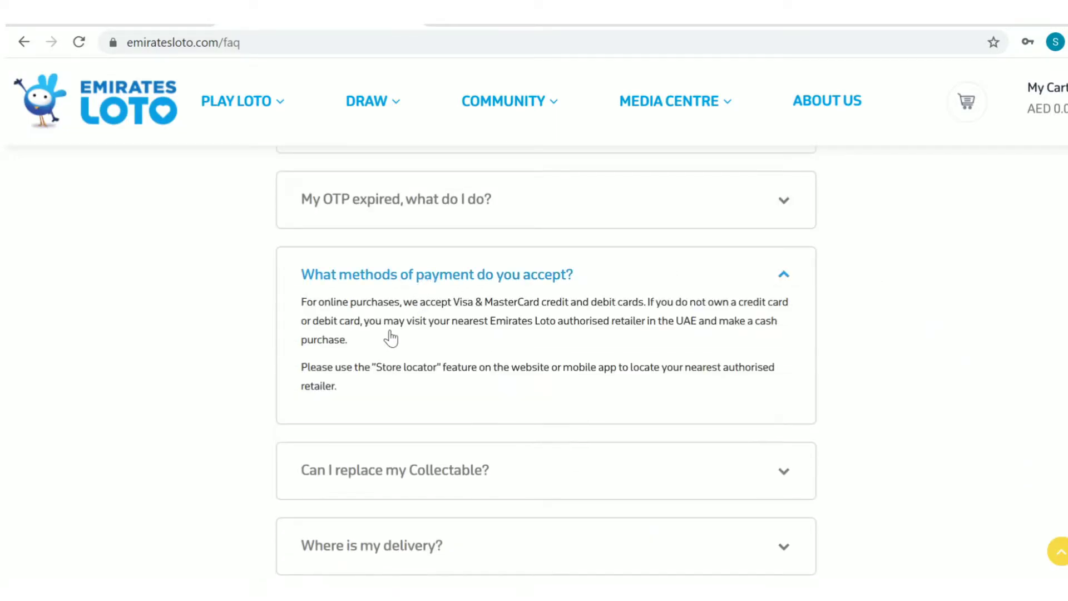
left_click_drag(303, 303, 334, 388)
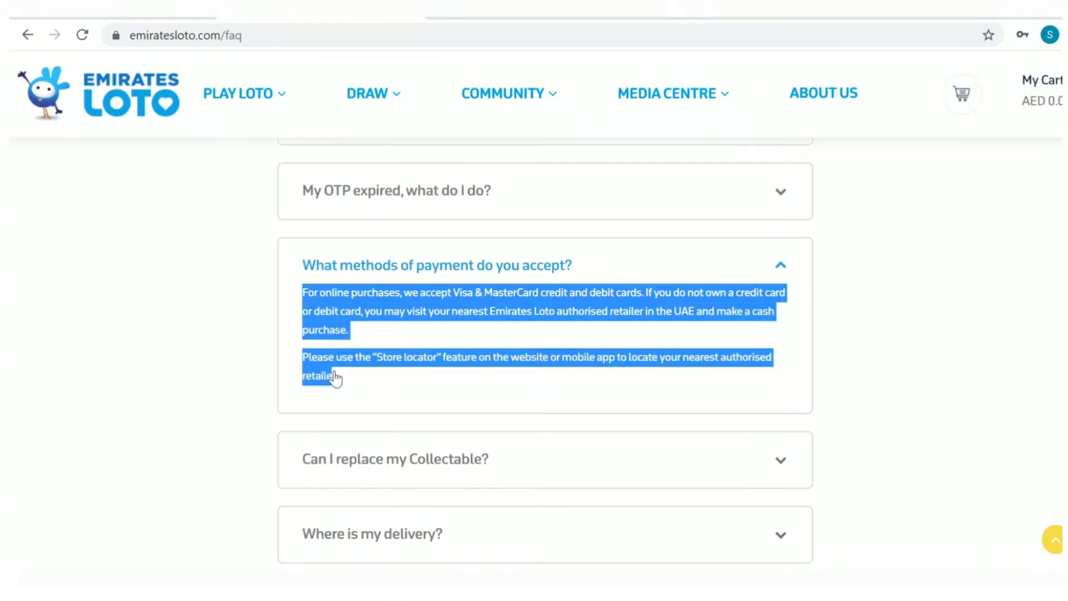
left_click(335, 378)
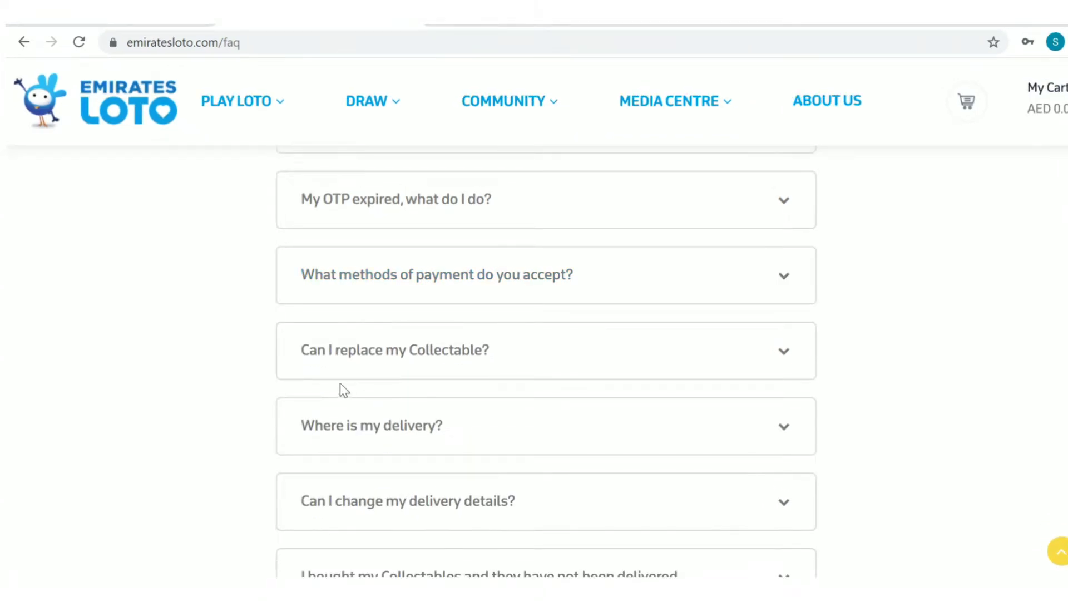
- Read the FAQ answer on whether a Collectable is required, then collapse it
scroll(453, 357, "down", 3)
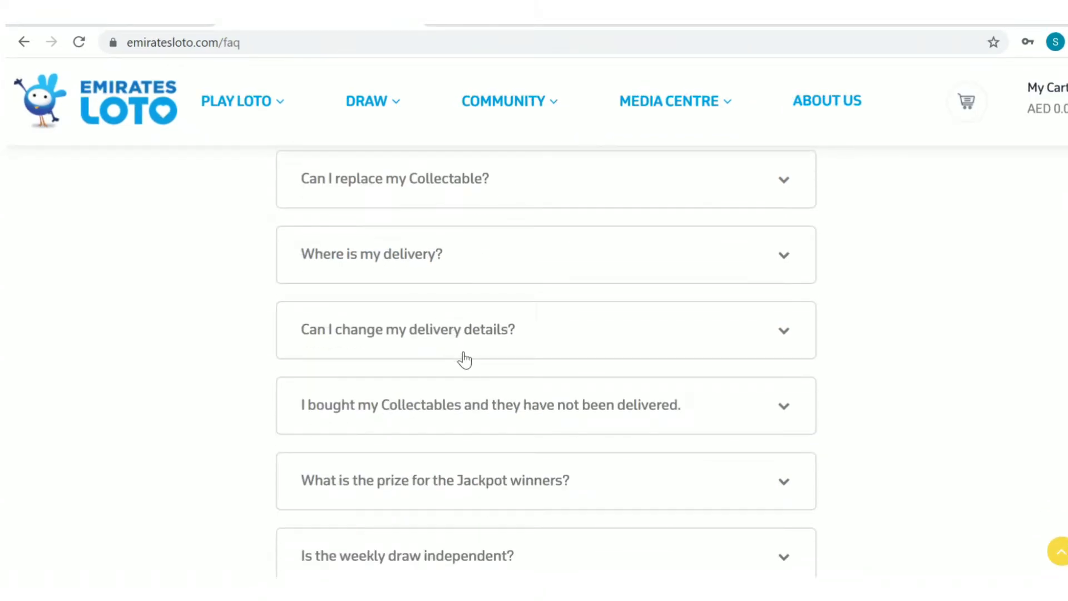
scroll(465, 359, "down", 5)
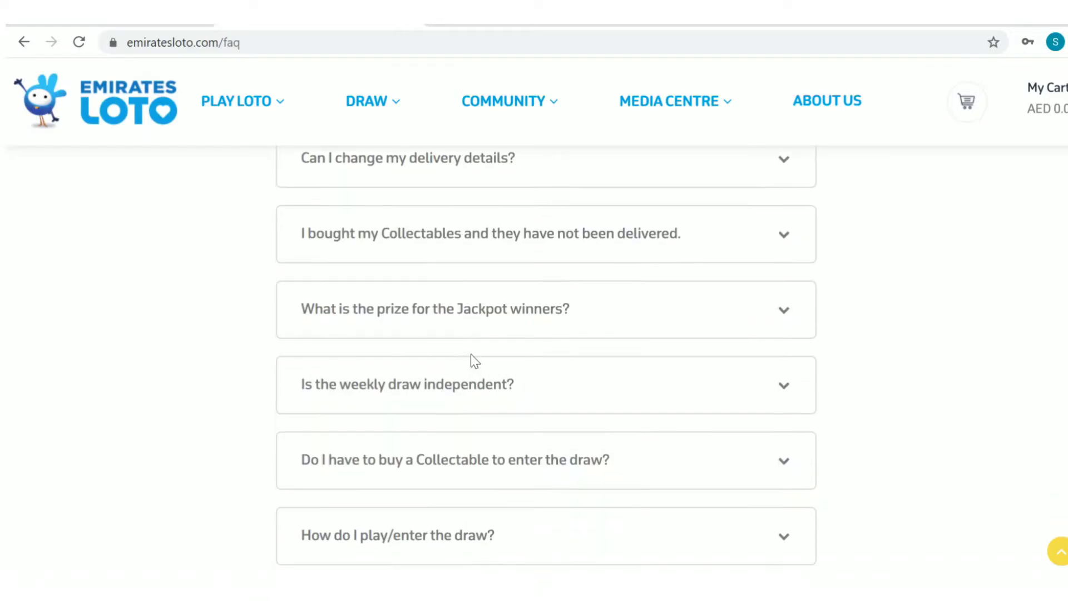
scroll(471, 362, "down", 2)
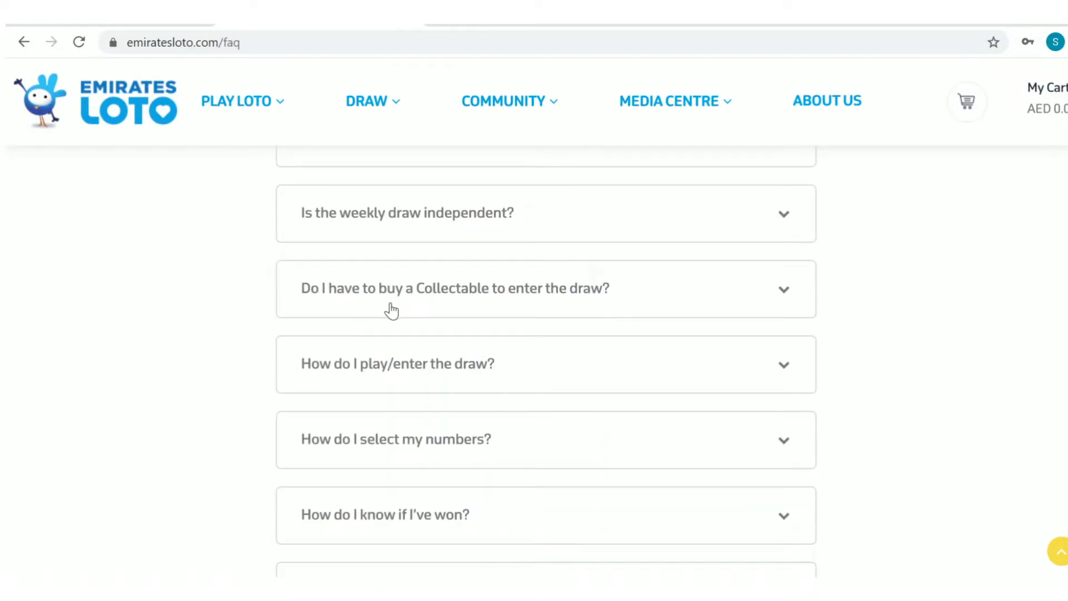
left_click(577, 305)
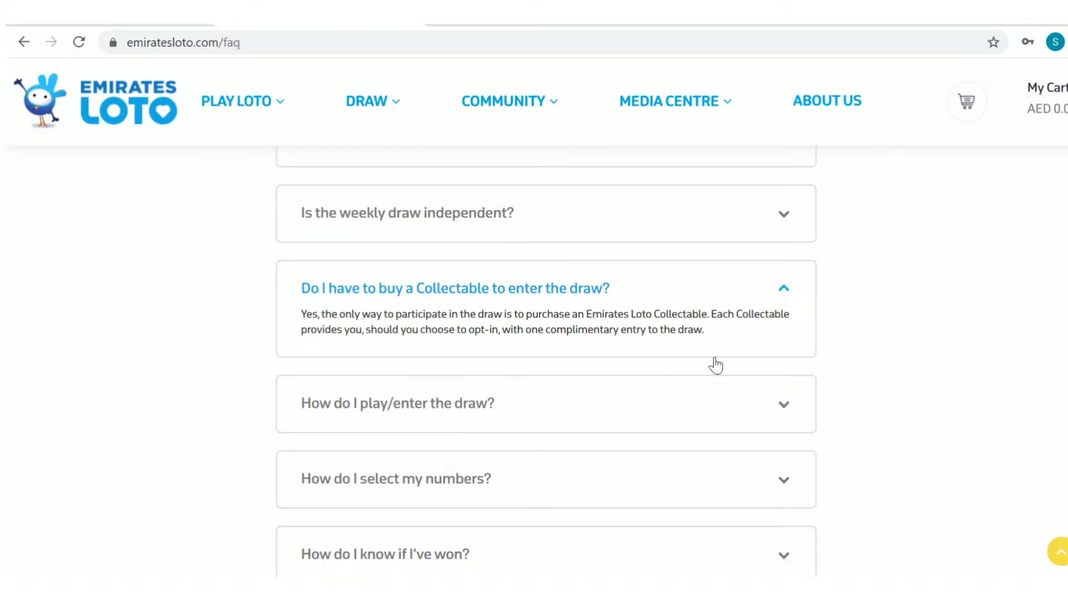
left_click_drag(299, 312, 719, 338)
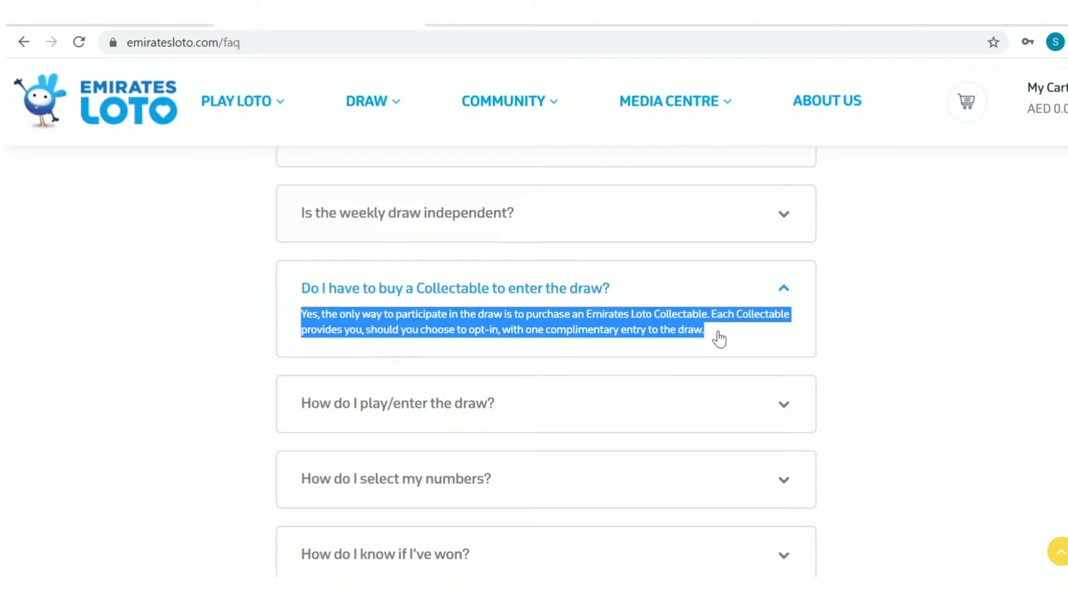
left_click(719, 338)
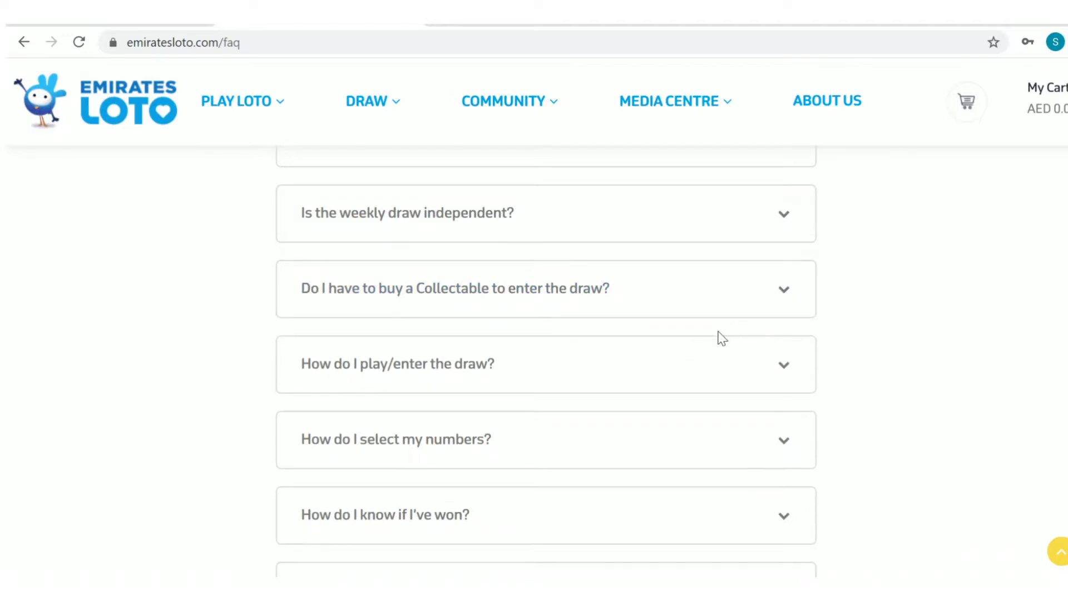
- Expand the answer on collecting winnings from outside the UAE and continue to the Sanctioned Country List
scroll(719, 338, "down", 3)
scroll(718, 341, "down", 10)
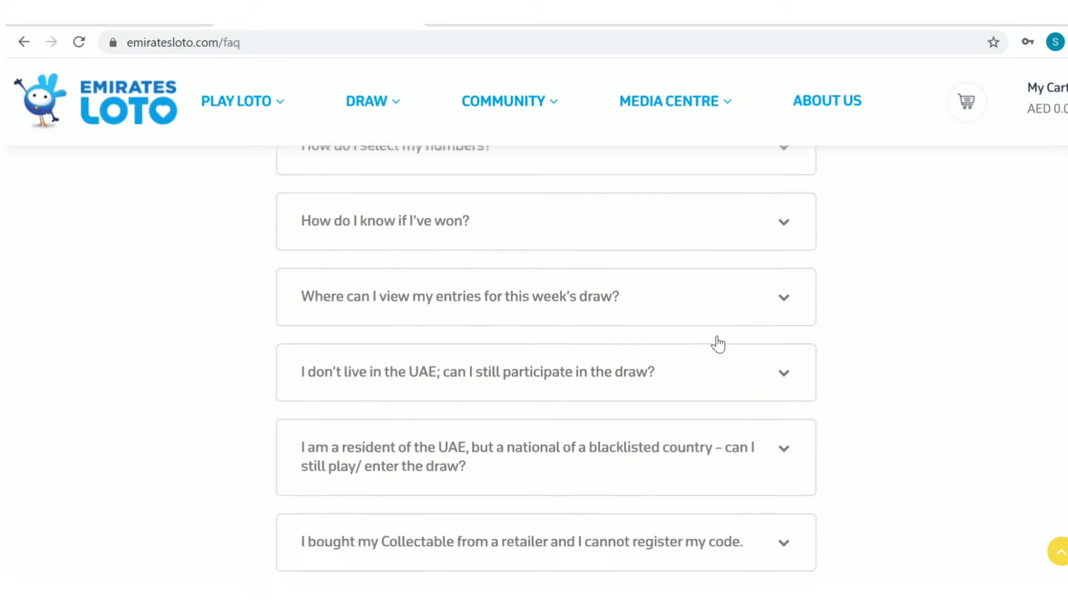
left_click(601, 300)
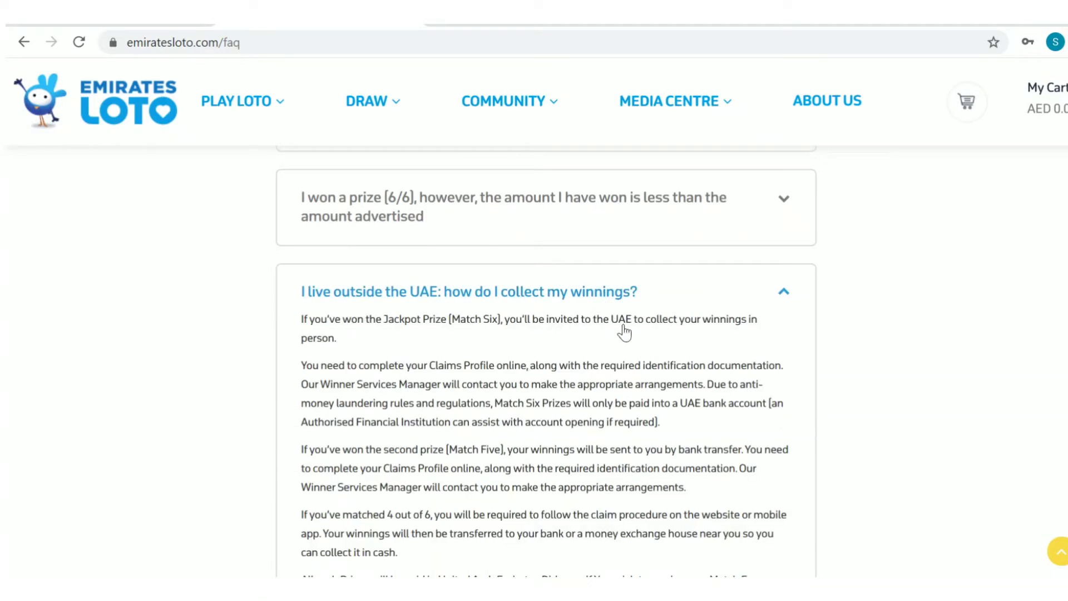
scroll(624, 329, "down", 3)
scroll(860, 366, "up", 2)
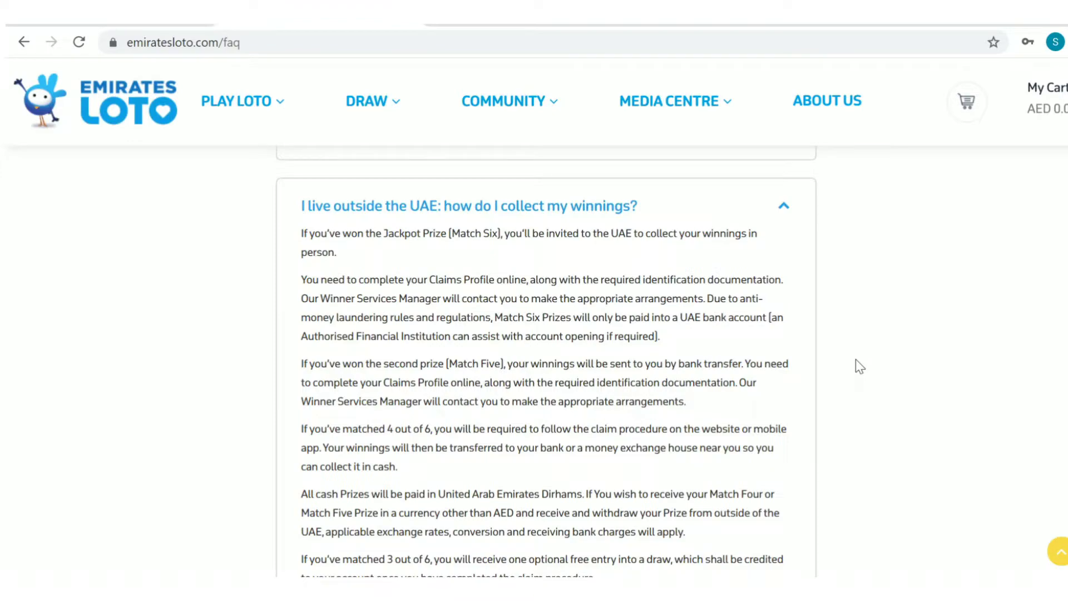
scroll(860, 367, "down", 2)
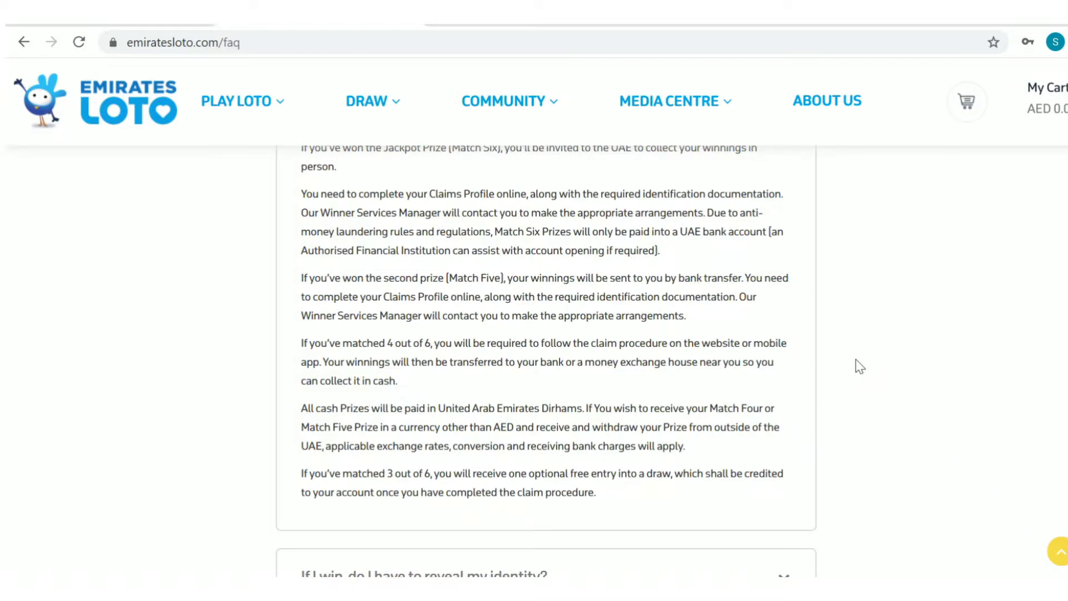
scroll(856, 360, "down", 8)
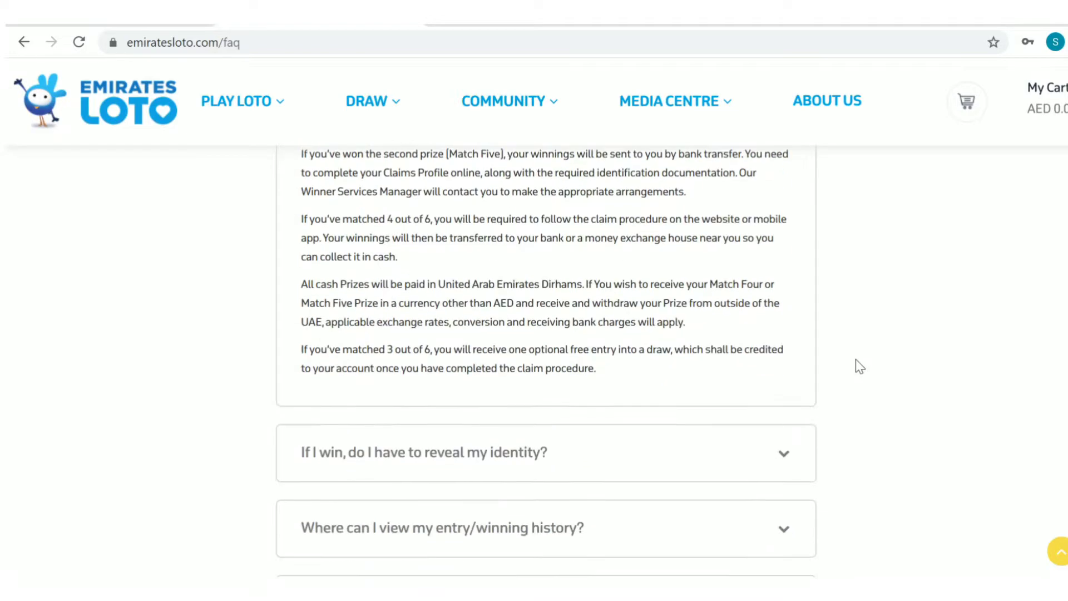
scroll(856, 360, "down", 12)
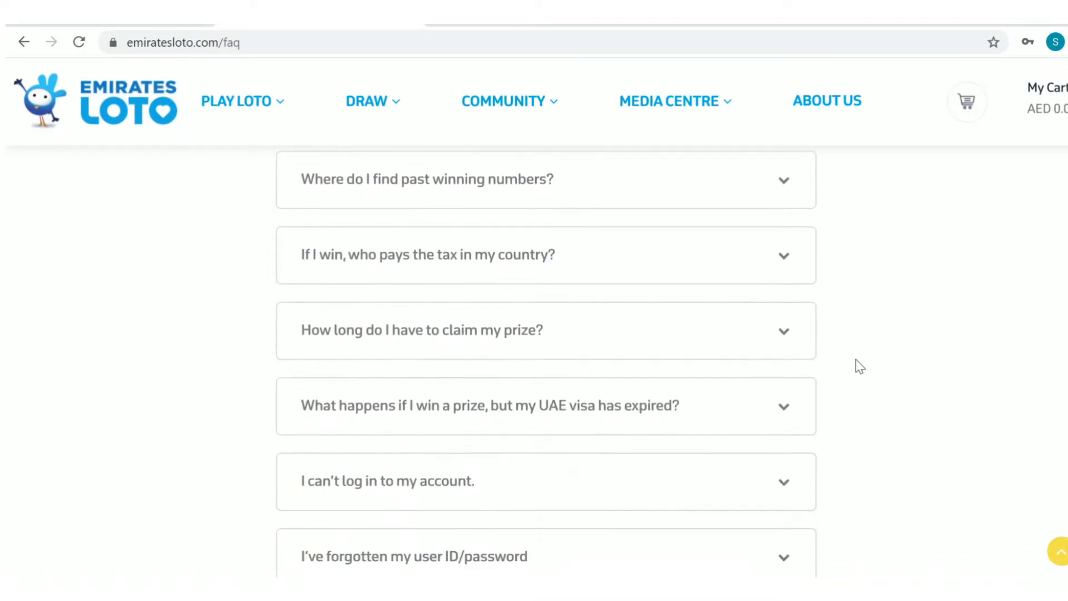
scroll(858, 365, "down", 12)
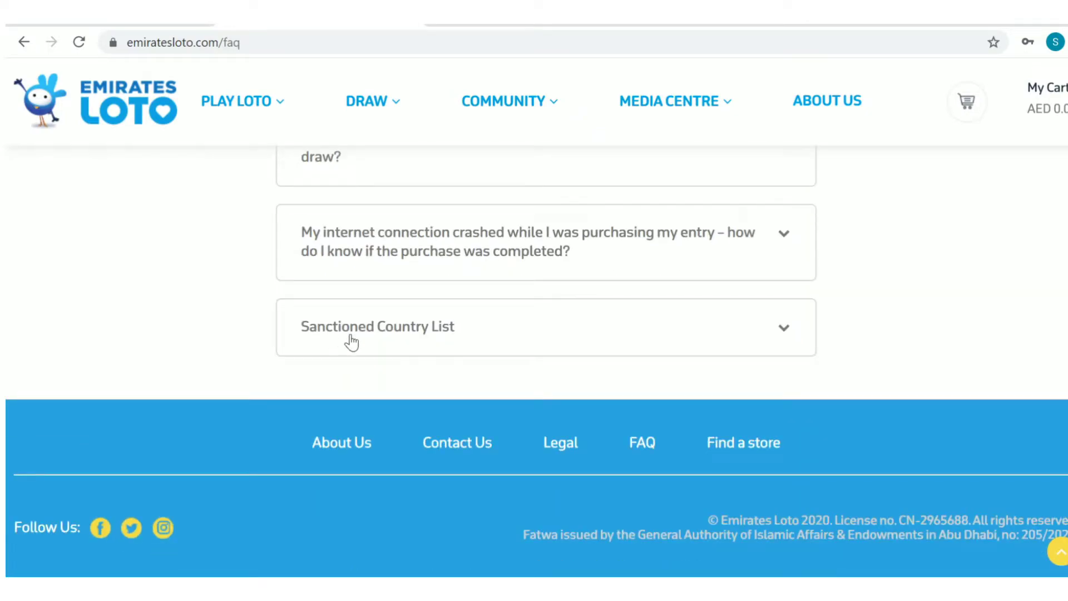
- Read the Sanctioned Country List (Afghanistan through Ukraine), then return to the top of the FAQ
left_click(351, 340)
scroll(349, 339, "down", 4)
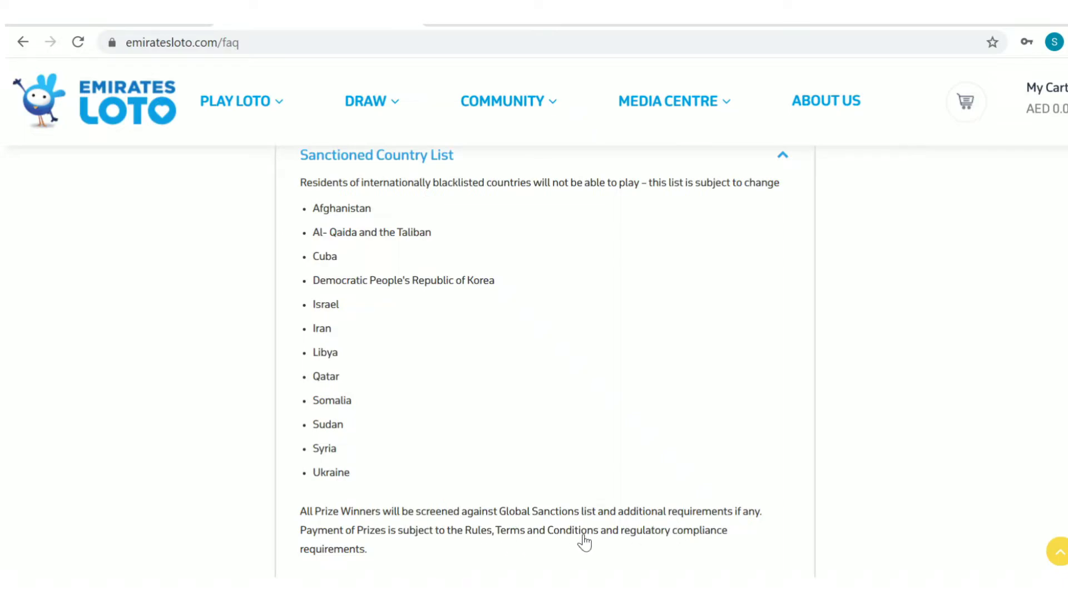
scroll(602, 515, "down", 3)
scroll(601, 519, "up", 5)
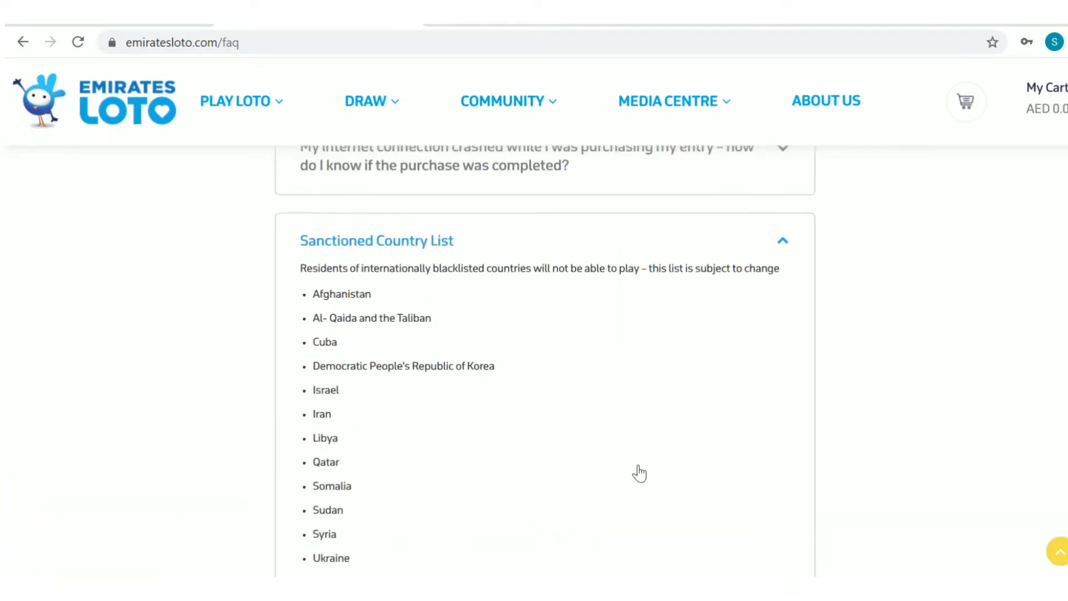
scroll(465, 334, "up", 10)
scroll(474, 385, "up", 15)
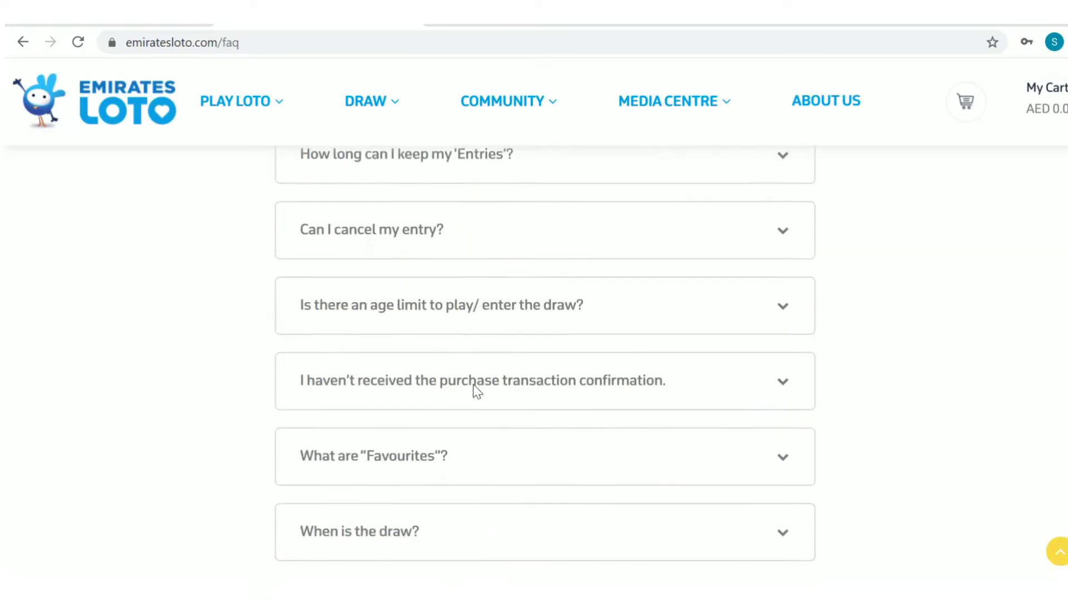
scroll(445, 372, "up", 3)
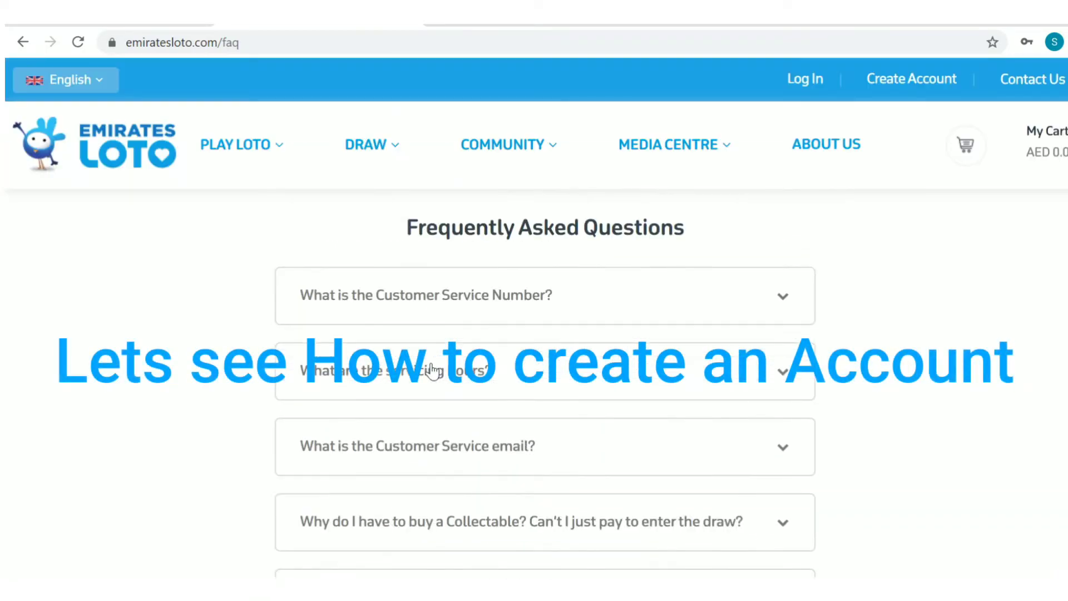
- On the Create Account form, enter the first, middle and last names and the e-mail address
left_click(914, 79)
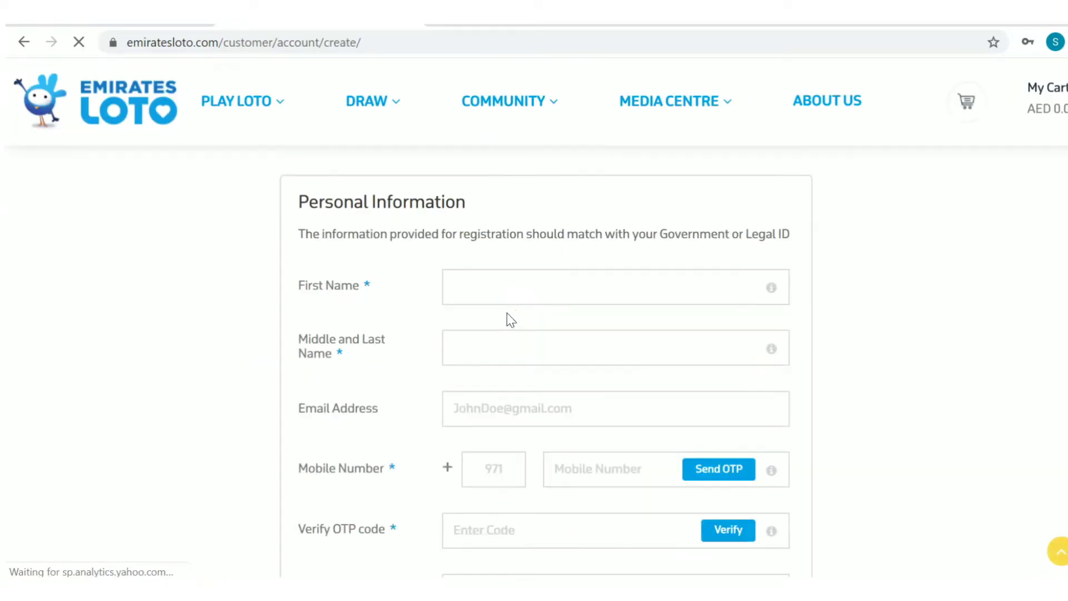
left_click(501, 292)
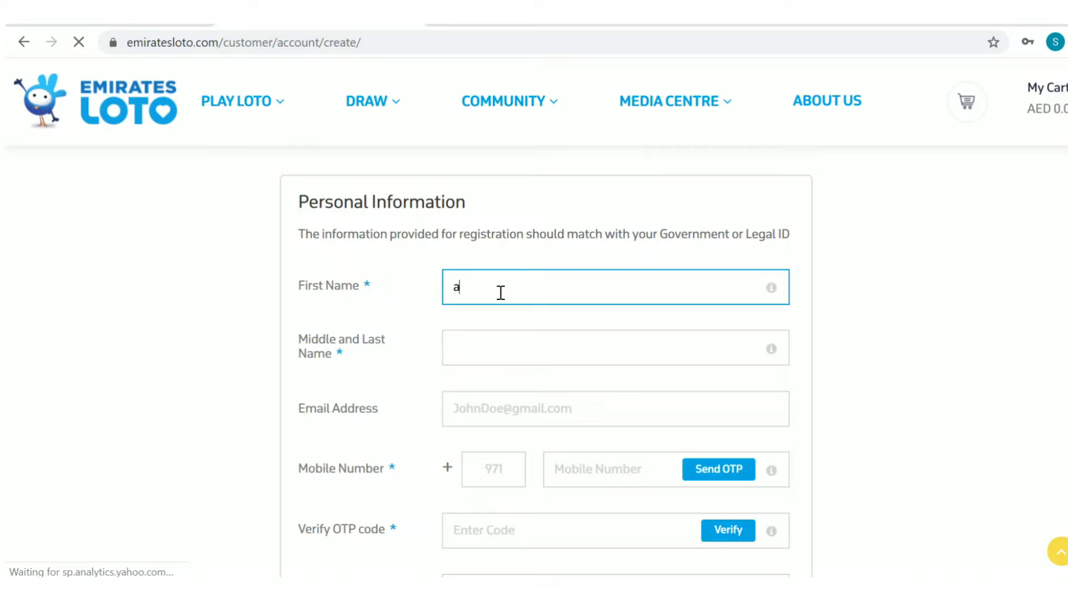
type("abc")
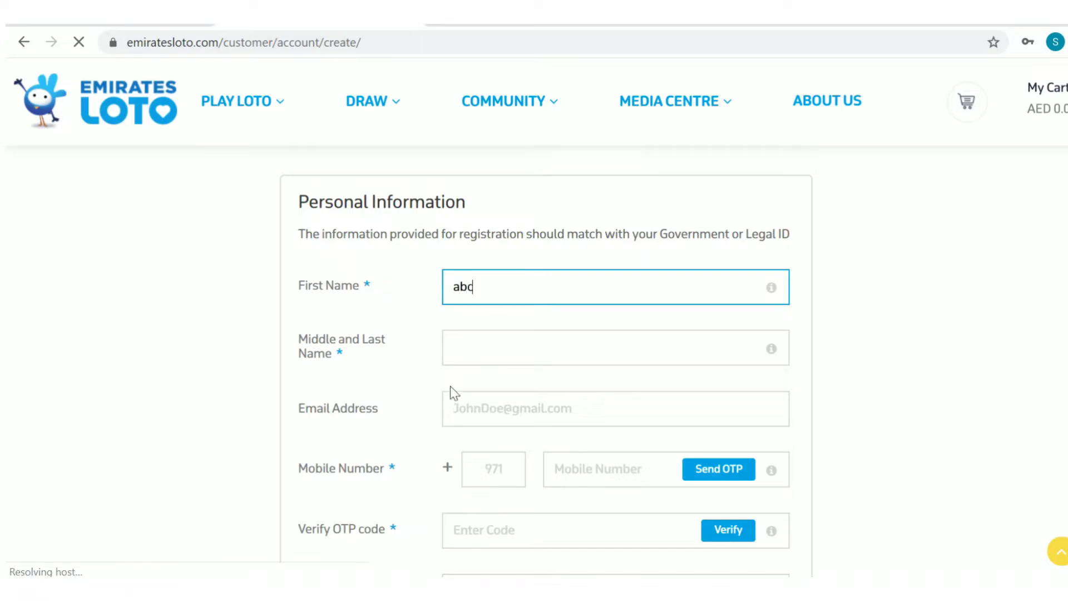
left_click(465, 349)
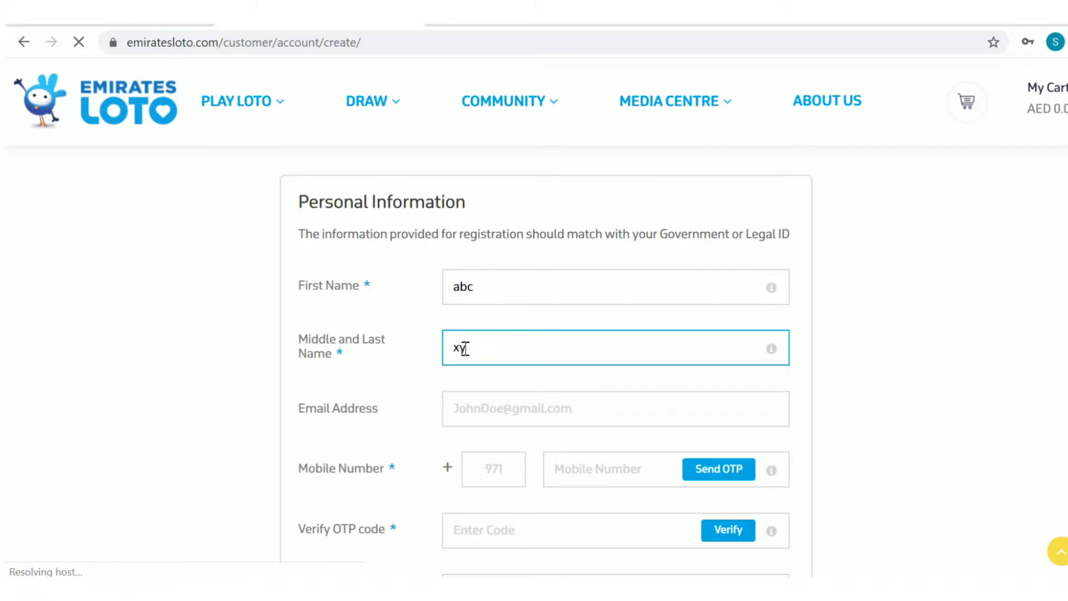
left_click(486, 417)
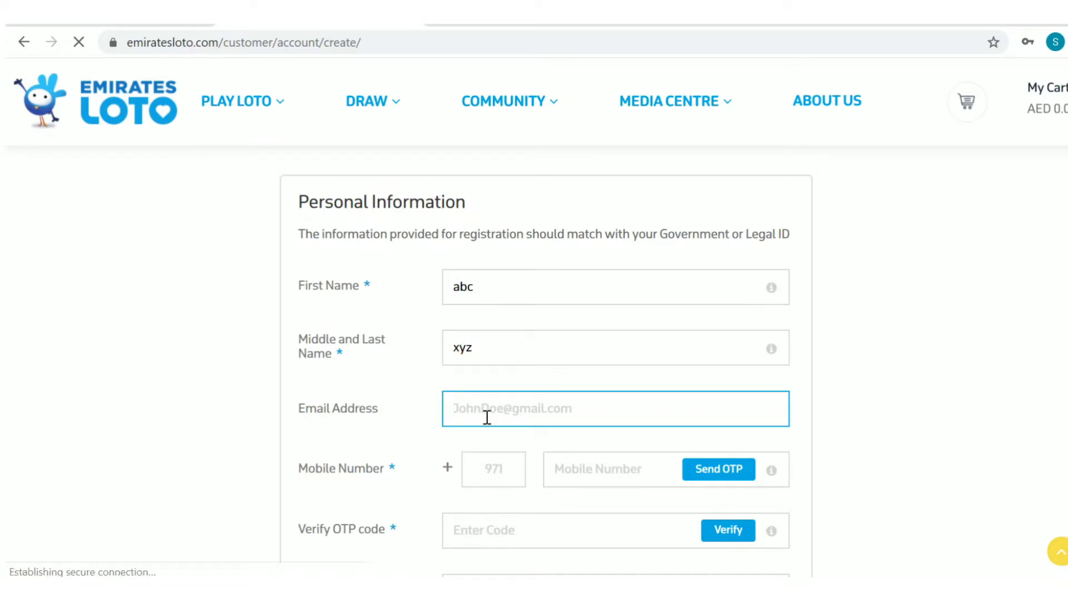
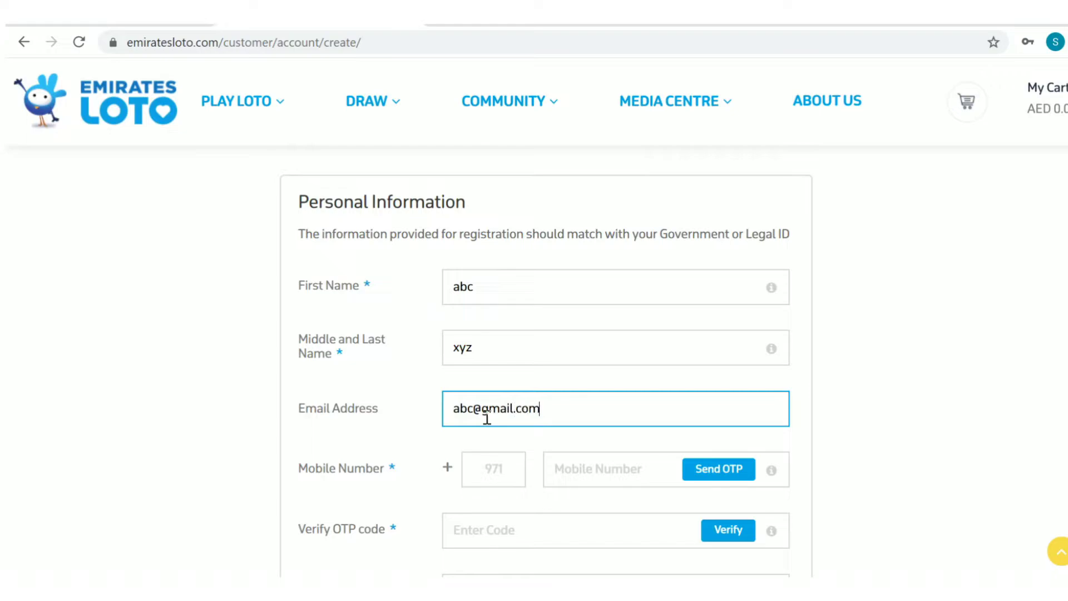
- Enter the mobile country code, the mobile number and the OTP verification code
key("Tab")
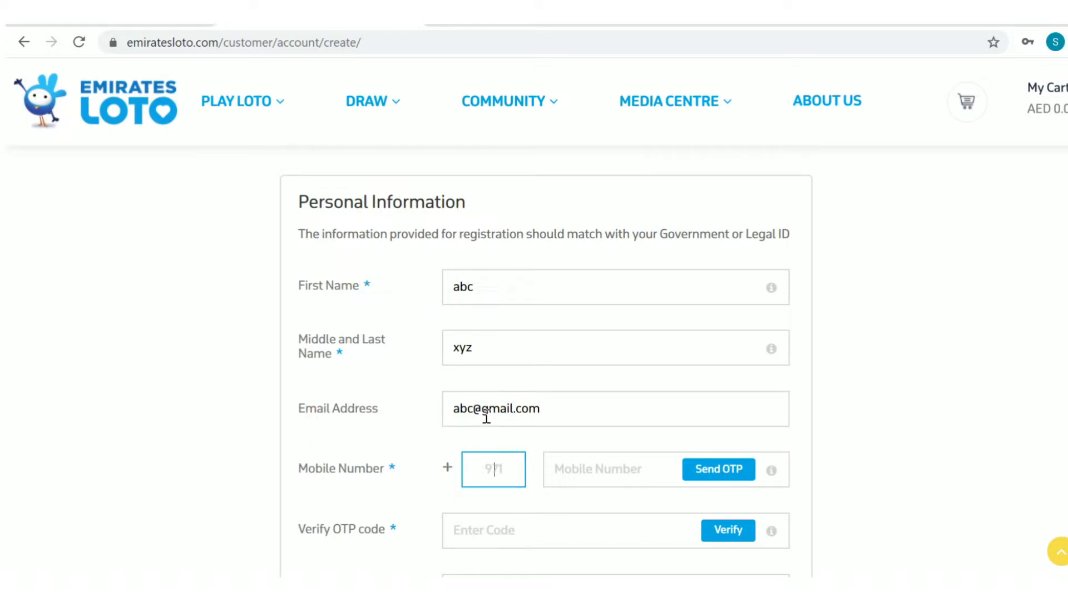
type("971")
left_click(604, 476)
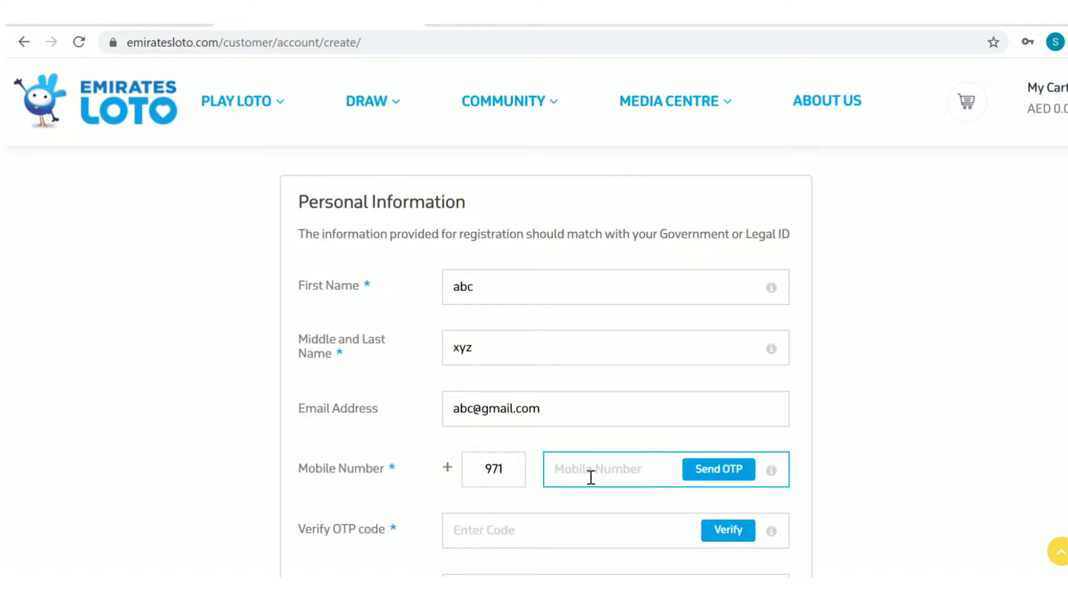
type("54567891")
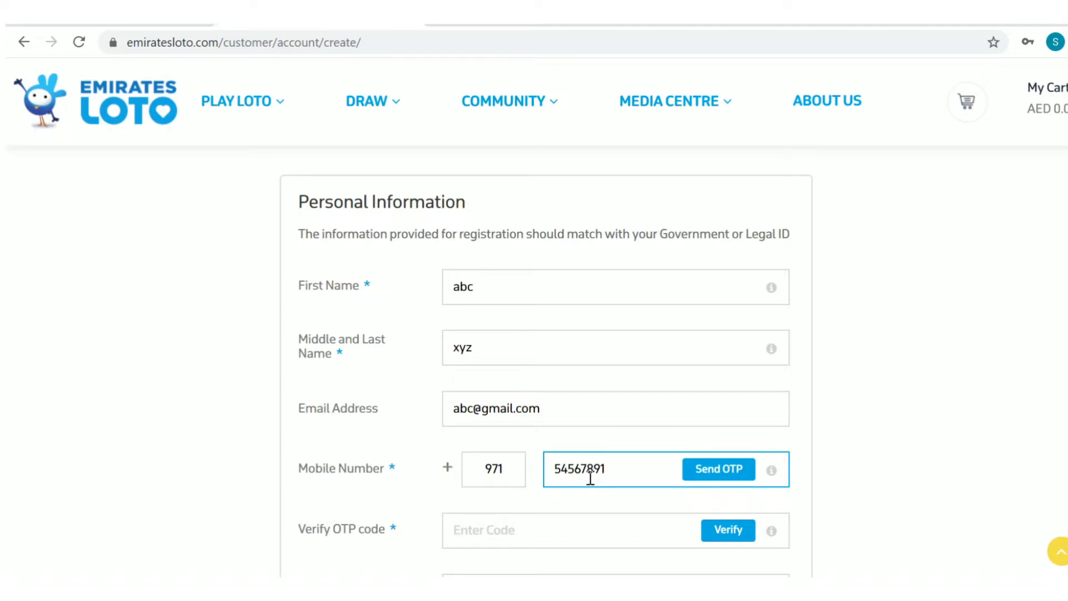
scroll(590, 479, "down", 2)
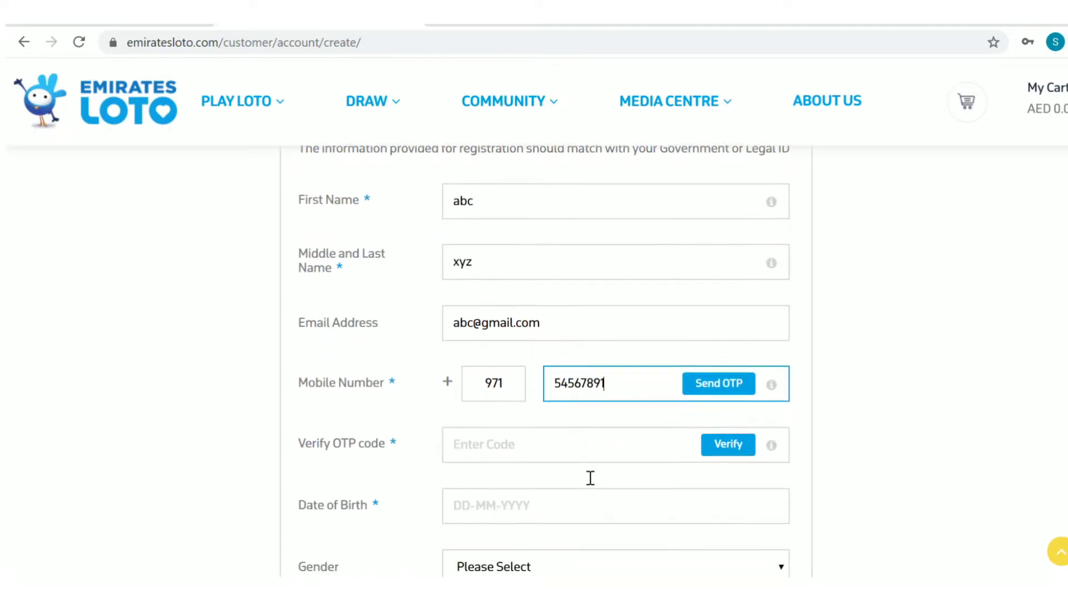
left_click(458, 445)
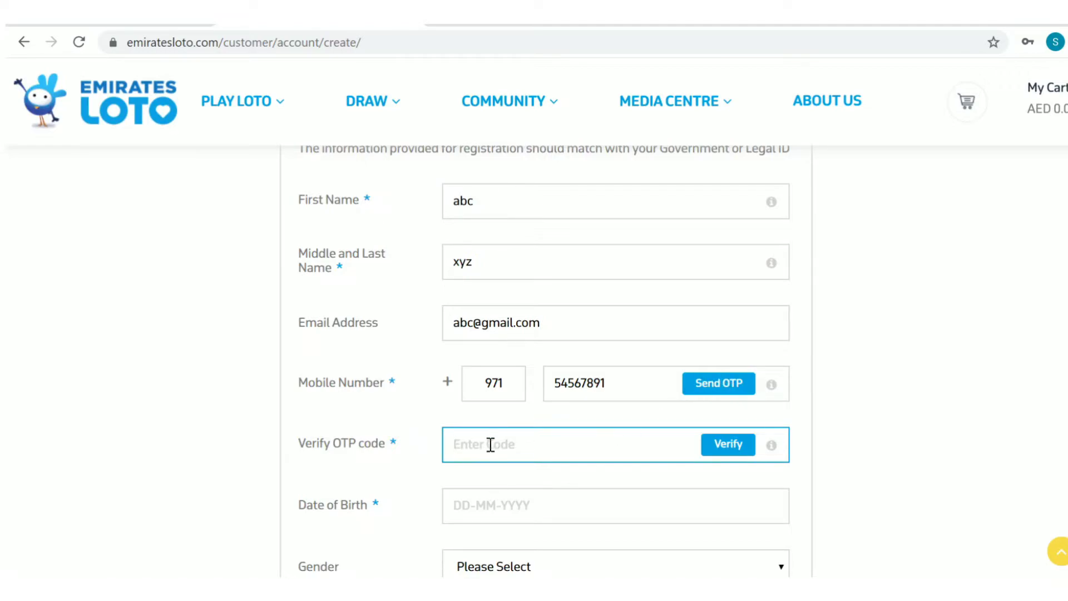
scroll(474, 467, "down", 3)
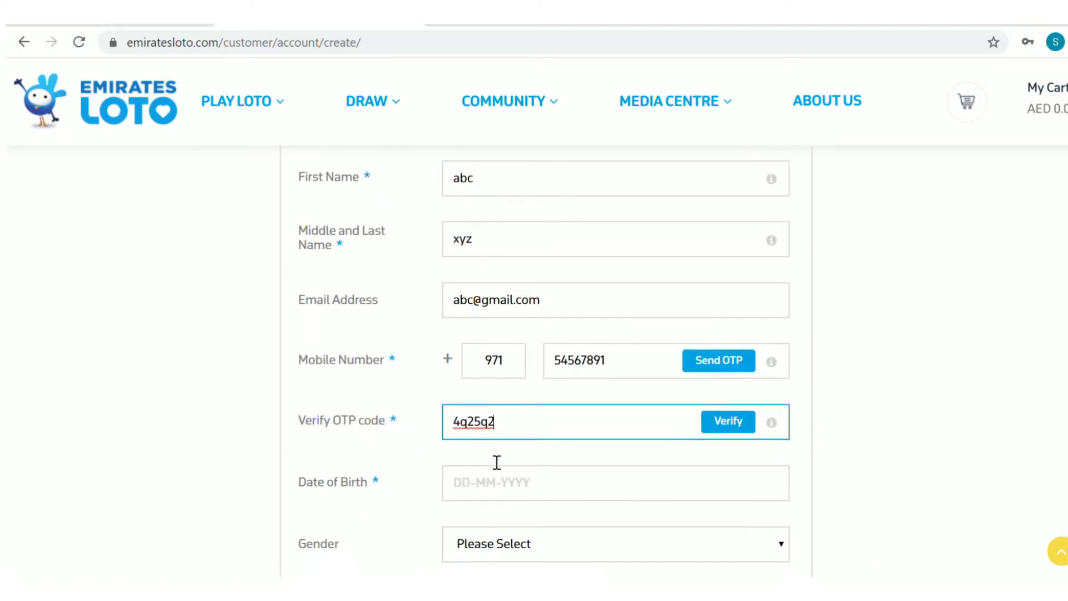
left_click(486, 330)
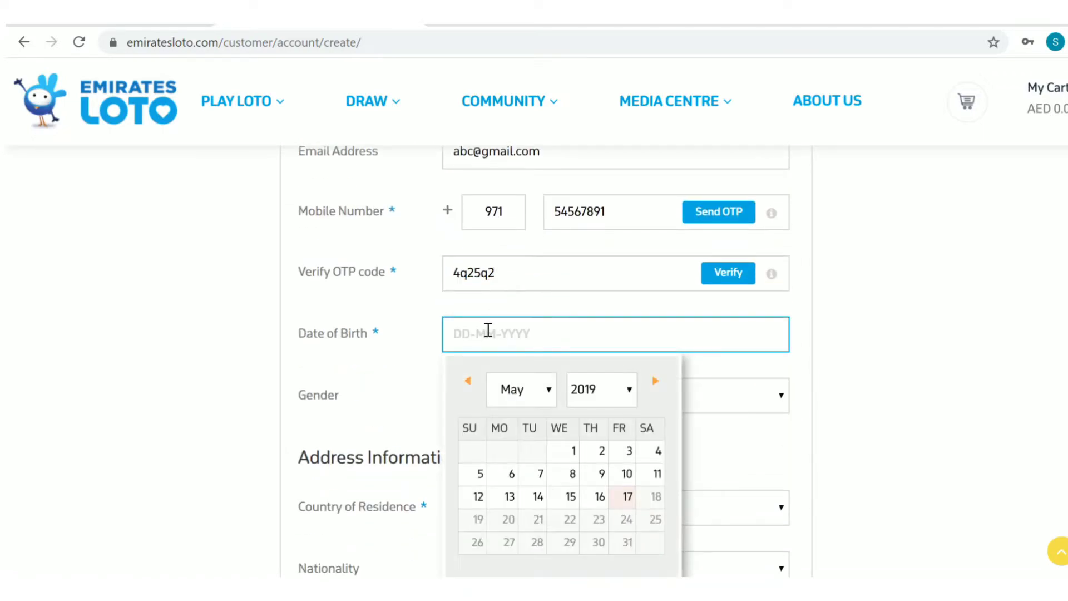
left_click(629, 395)
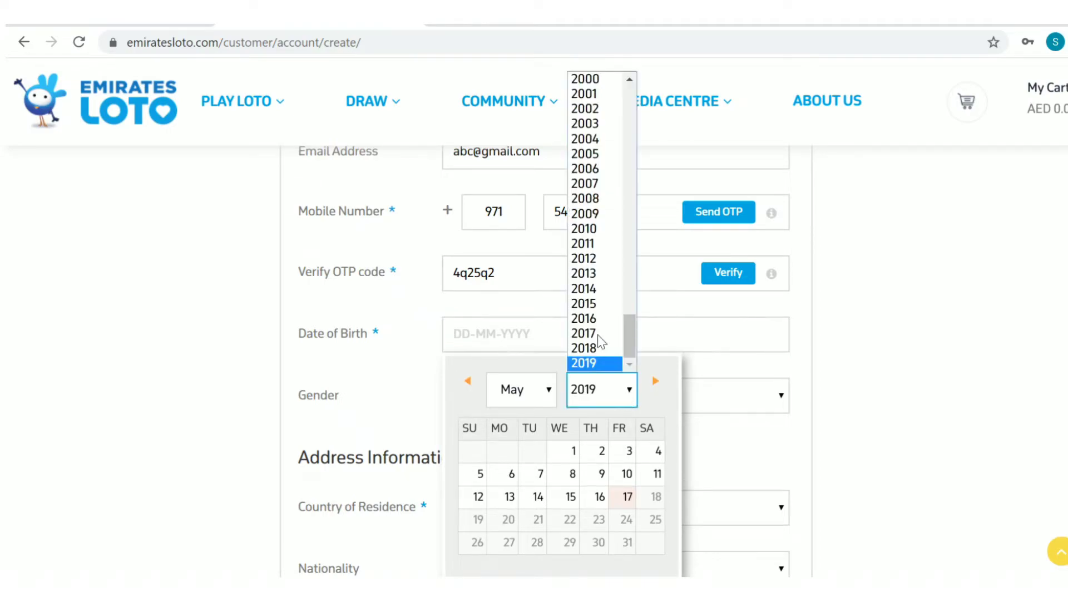
left_click(598, 80)
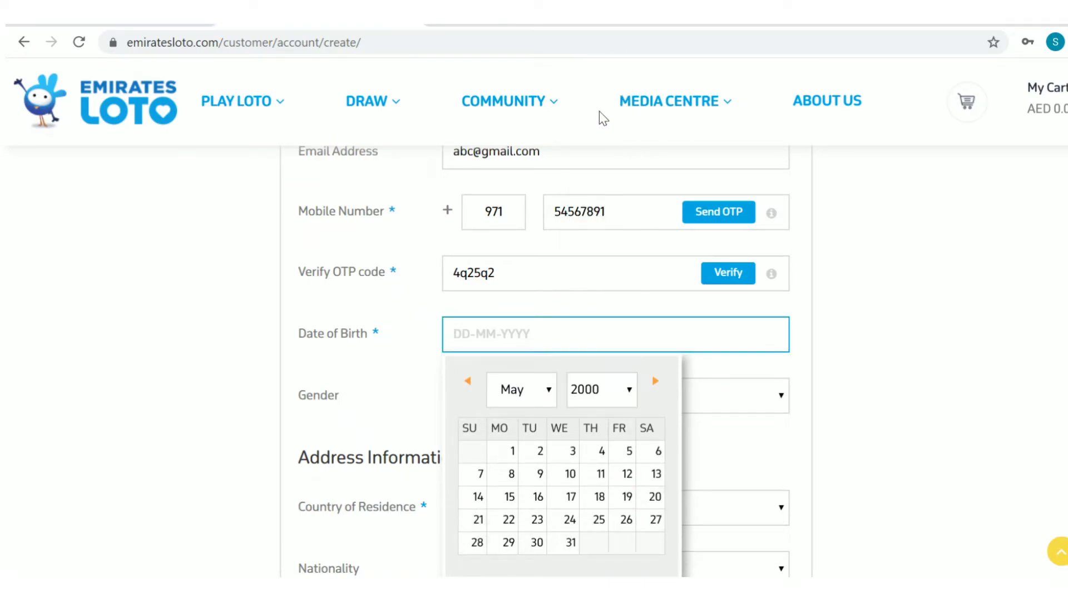
left_click(627, 389)
scroll(603, 336, "up", 5)
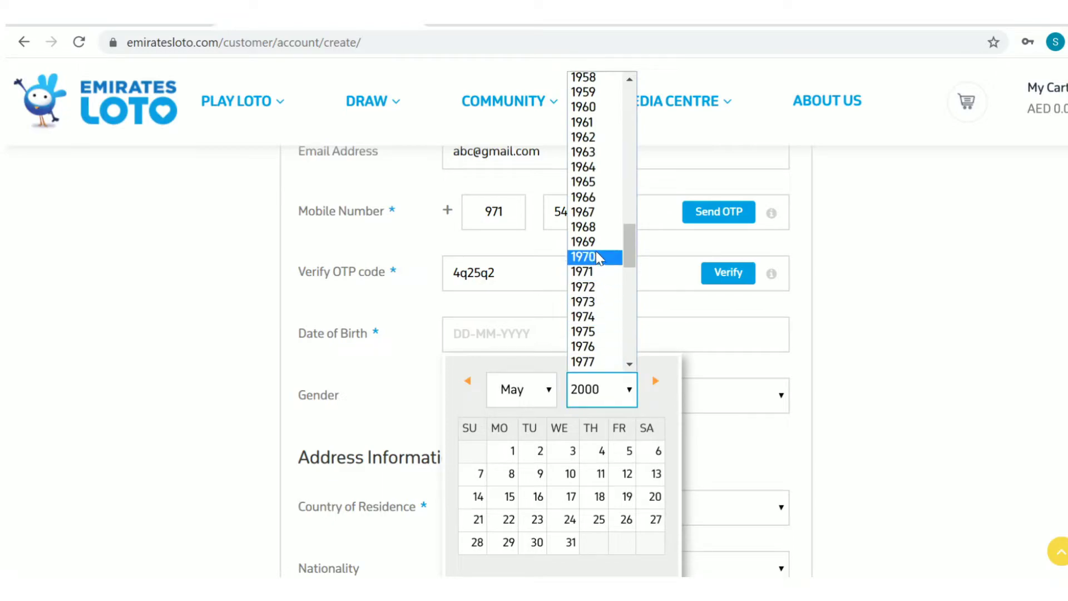
left_click(589, 182)
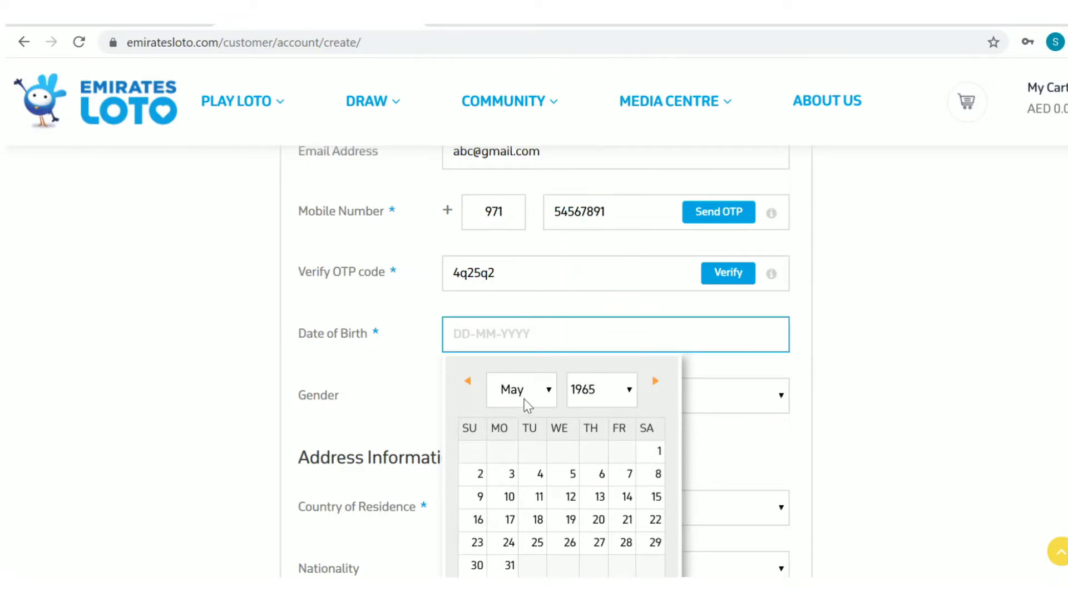
left_click(539, 496)
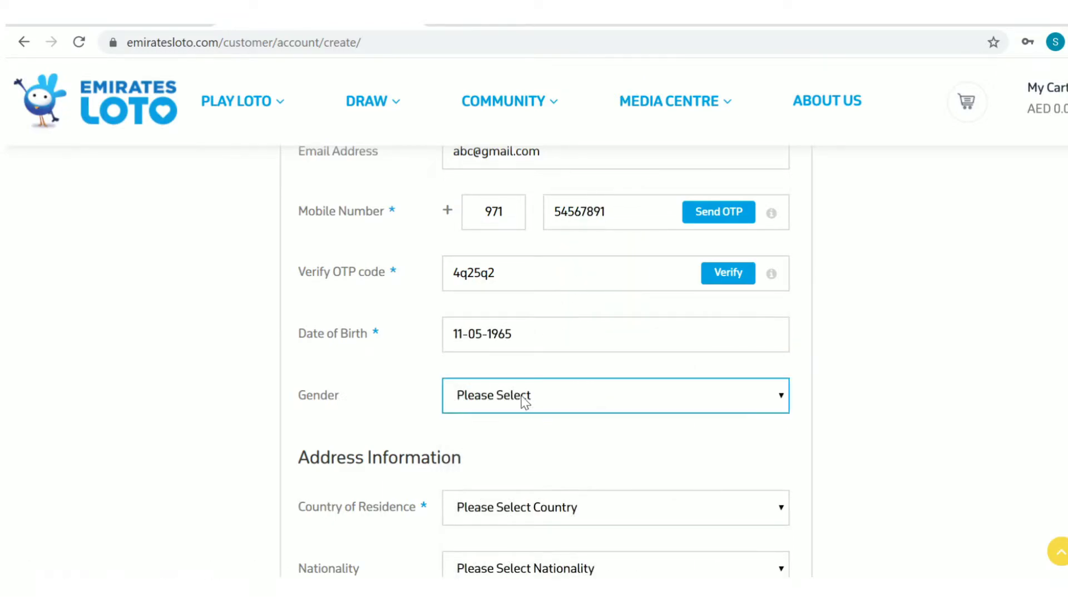
- Choose Male in the Gender dropdown
left_click(523, 396)
left_click(505, 435)
scroll(529, 419, "down", 3)
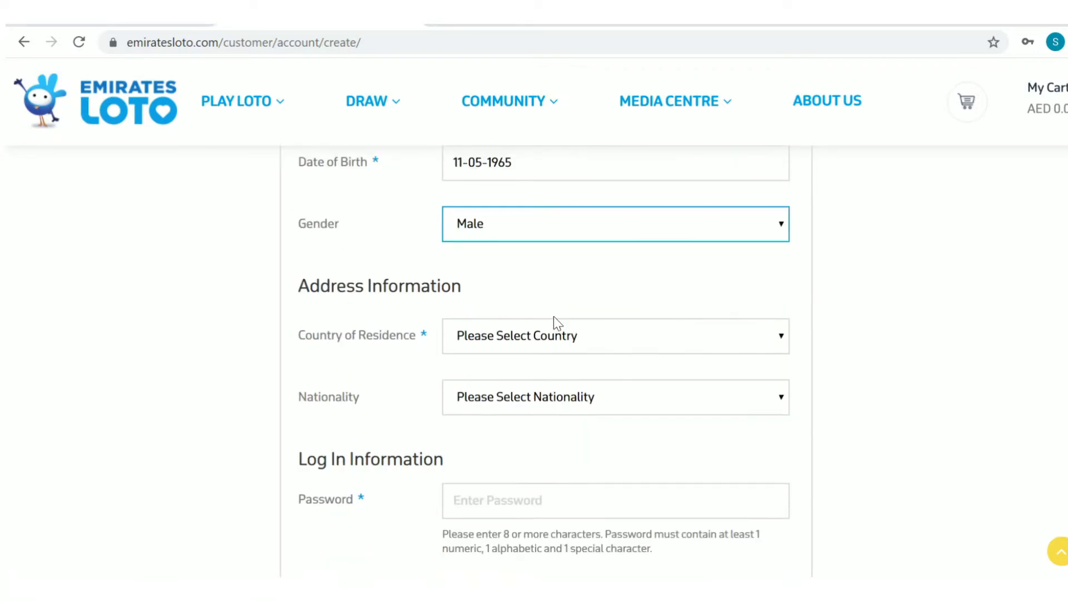
- Set Country of Residence to United Arab Emirates
left_click(538, 337)
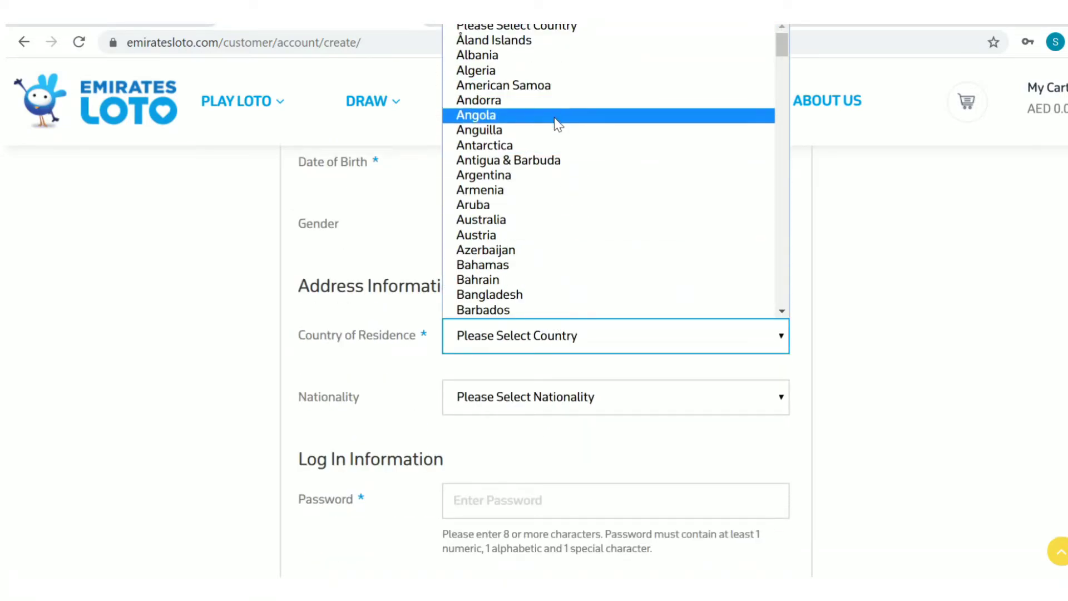
scroll(525, 212, "down", 20)
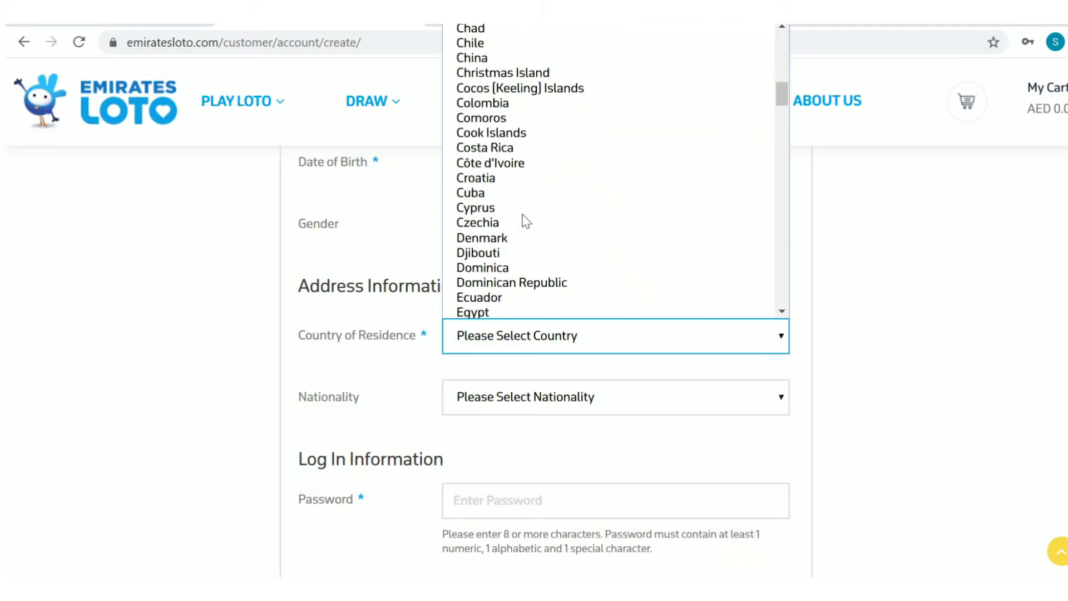
scroll(517, 206, "down", 20)
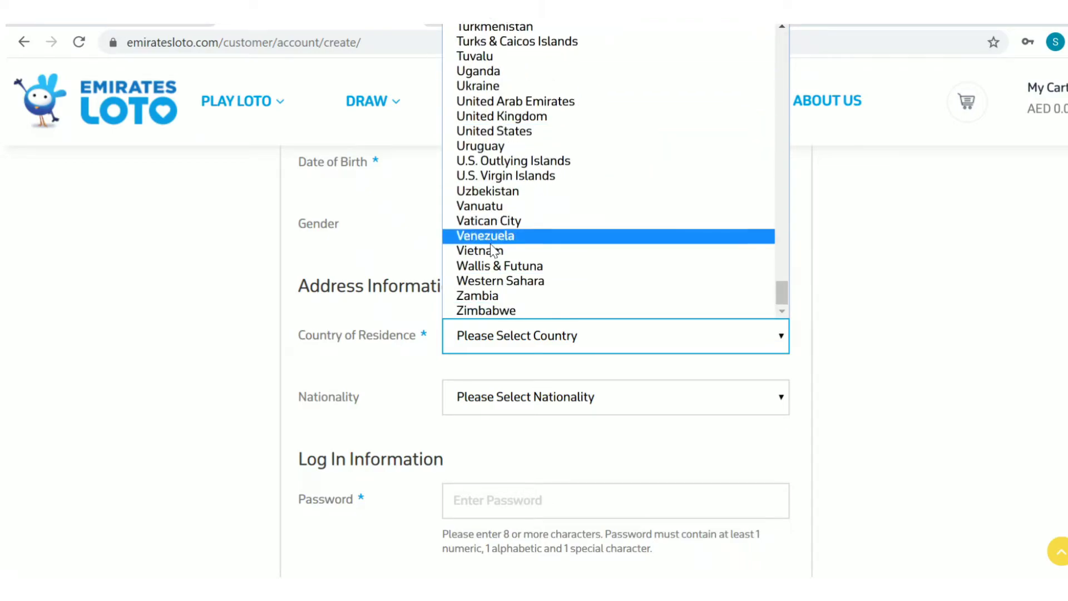
left_click(517, 103)
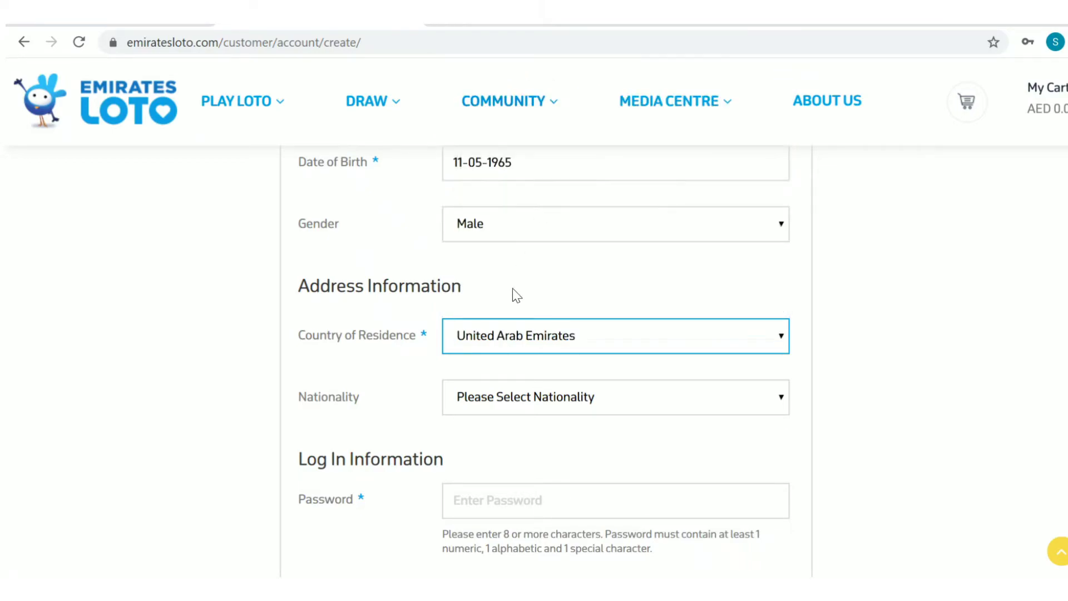
- Set Nationality to India and move down to the Log In Information section
left_click(522, 402)
scroll(533, 204, "down", 1)
key("i")
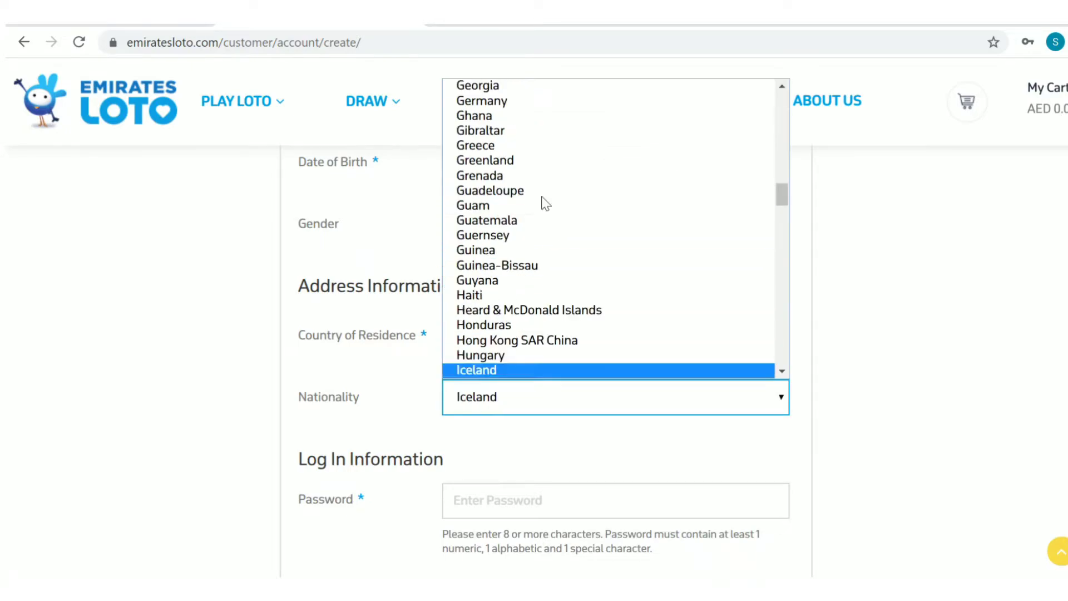
key("i")
key("i")
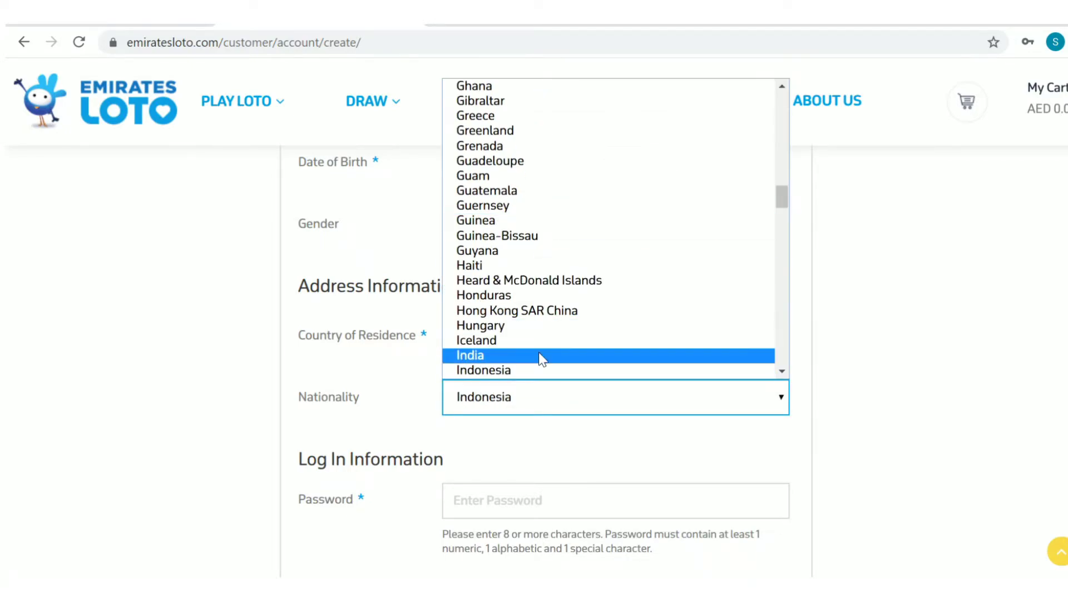
left_click(540, 359)
left_click(570, 351)
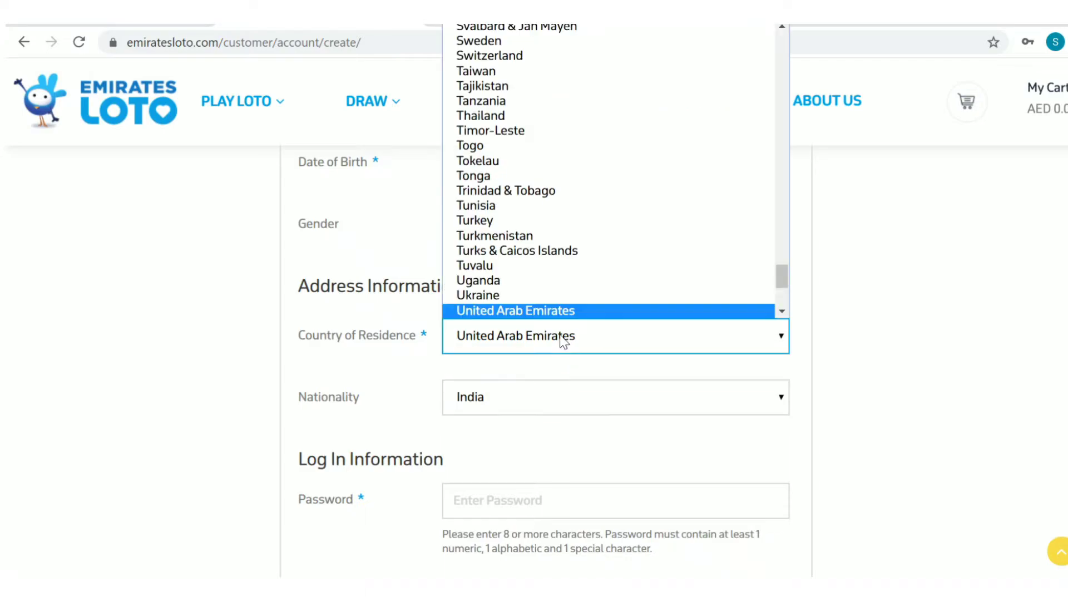
scroll(557, 234, "down", 5)
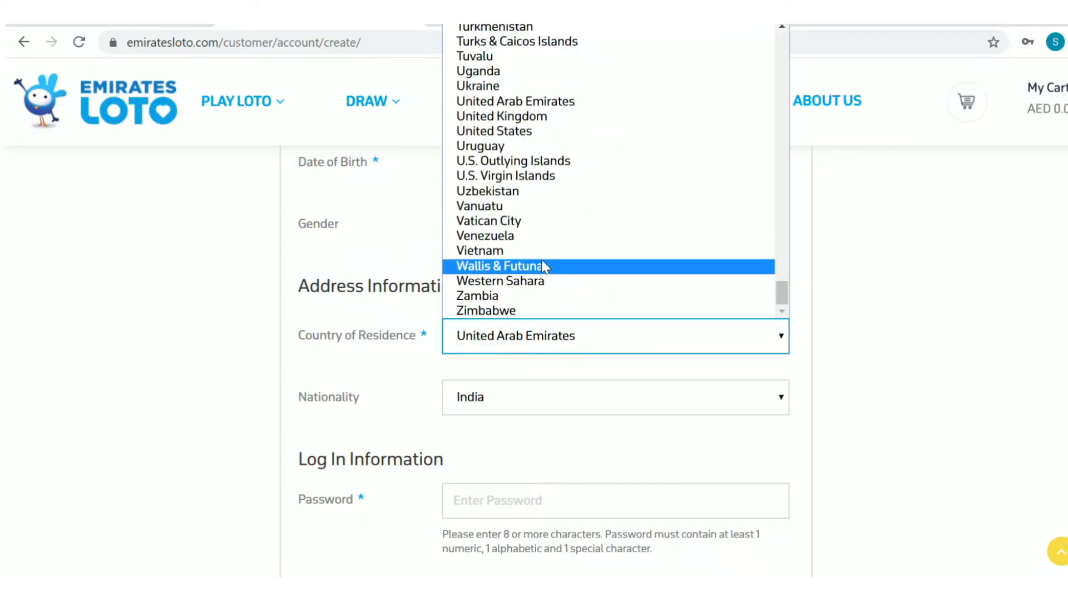
scroll(646, 219, "down", 5)
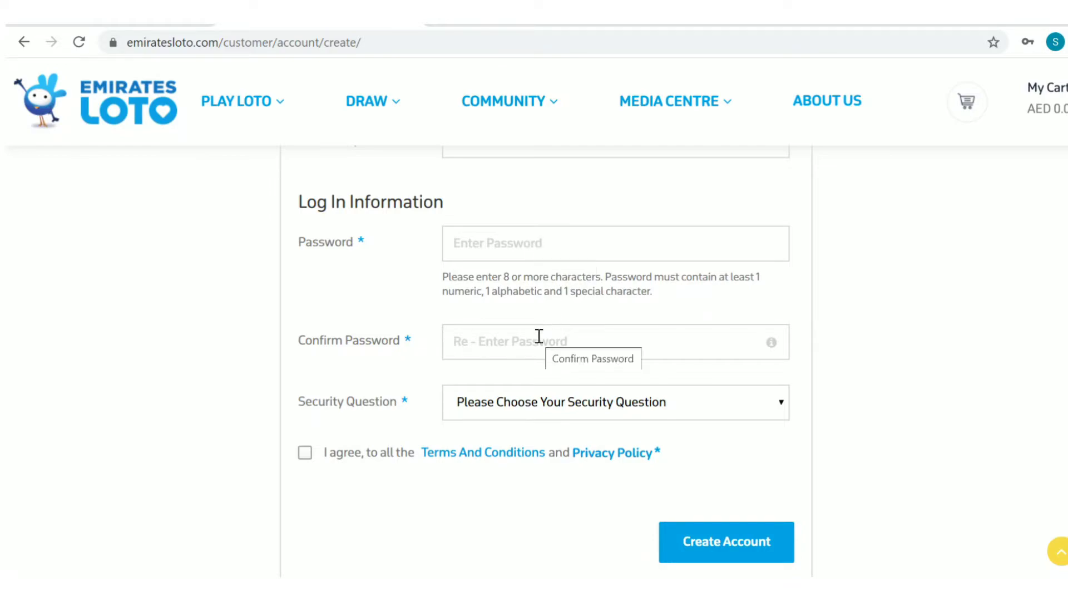
- Check the Security Question options, then tick the 'I agree' terms and privacy policy box
left_click(554, 406)
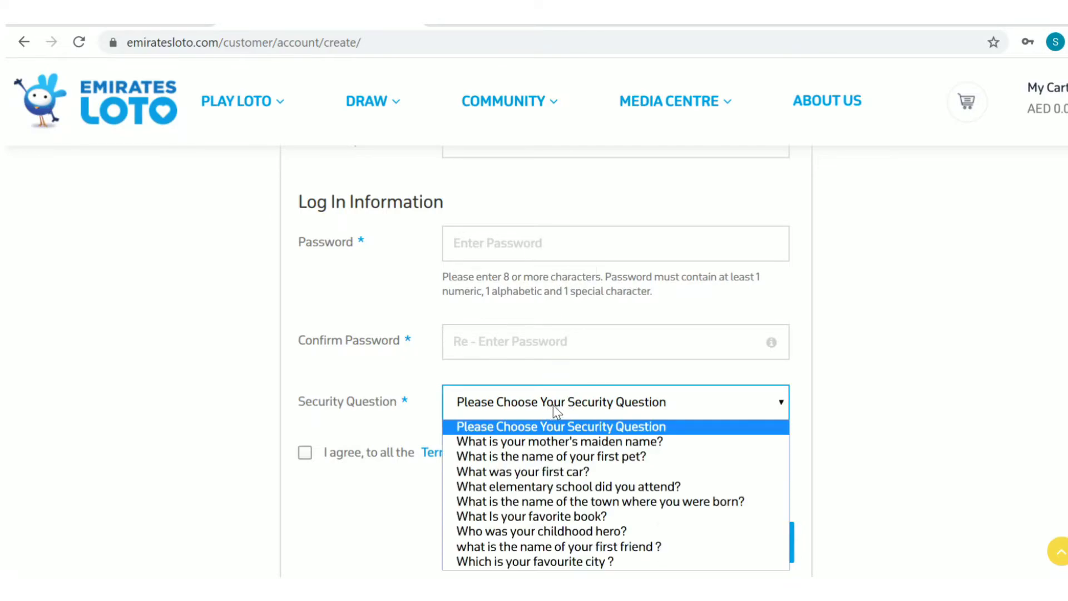
left_click(858, 397)
left_click(305, 452)
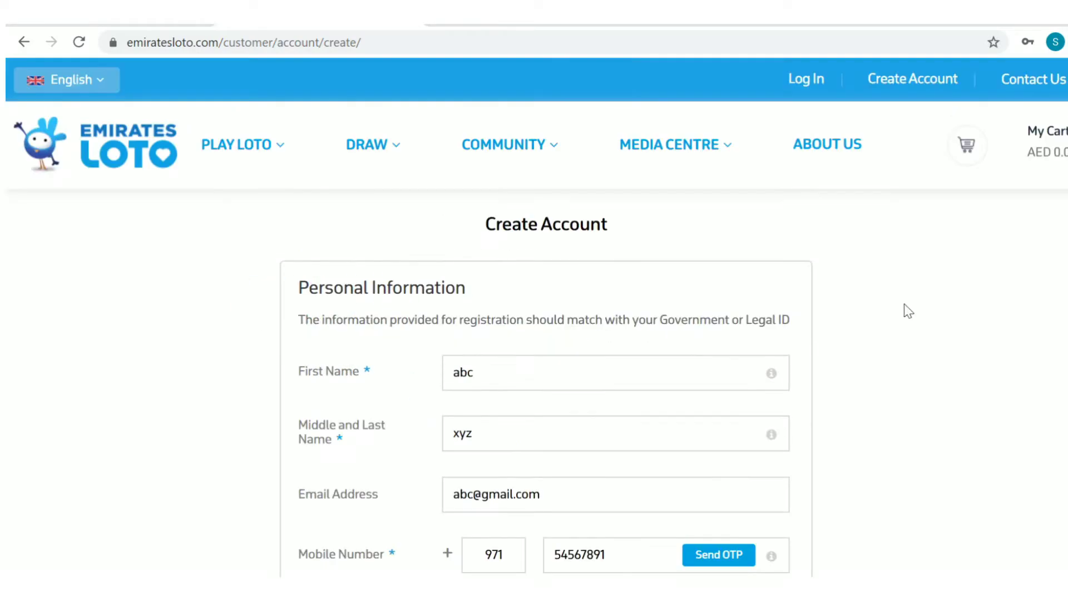
- On the customer login page, choose country code 971 and enter the mobile number
left_click(808, 80)
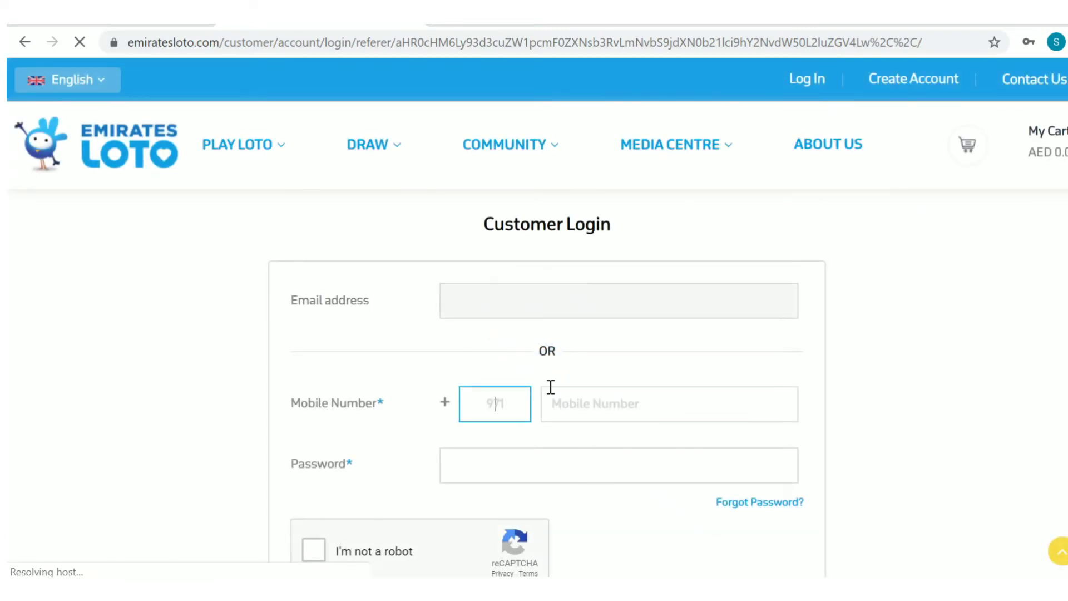
left_click(481, 304)
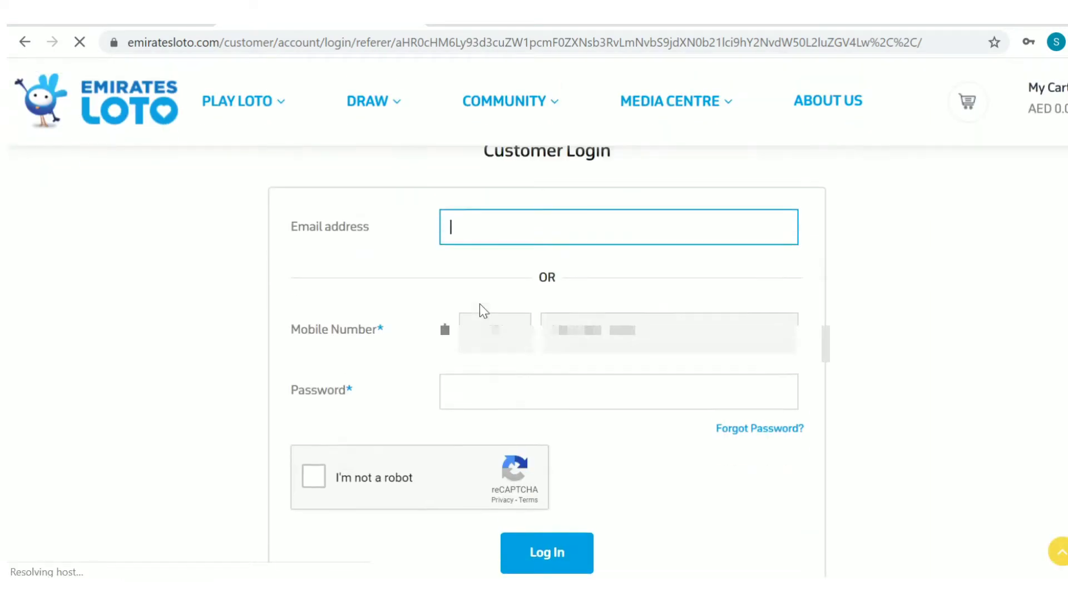
left_click(475, 402)
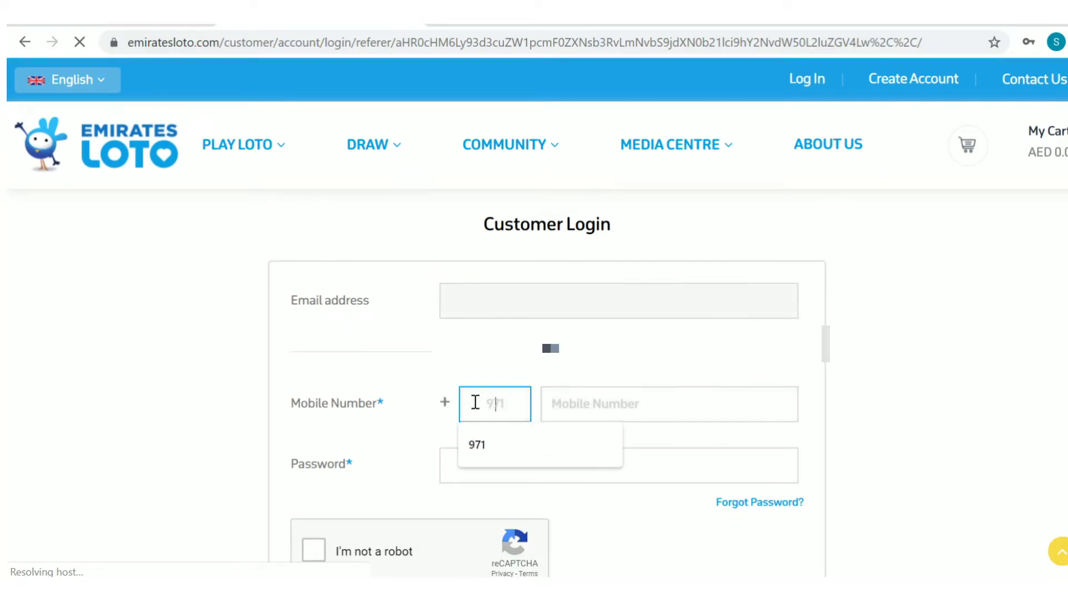
left_click(529, 442)
left_click(604, 394)
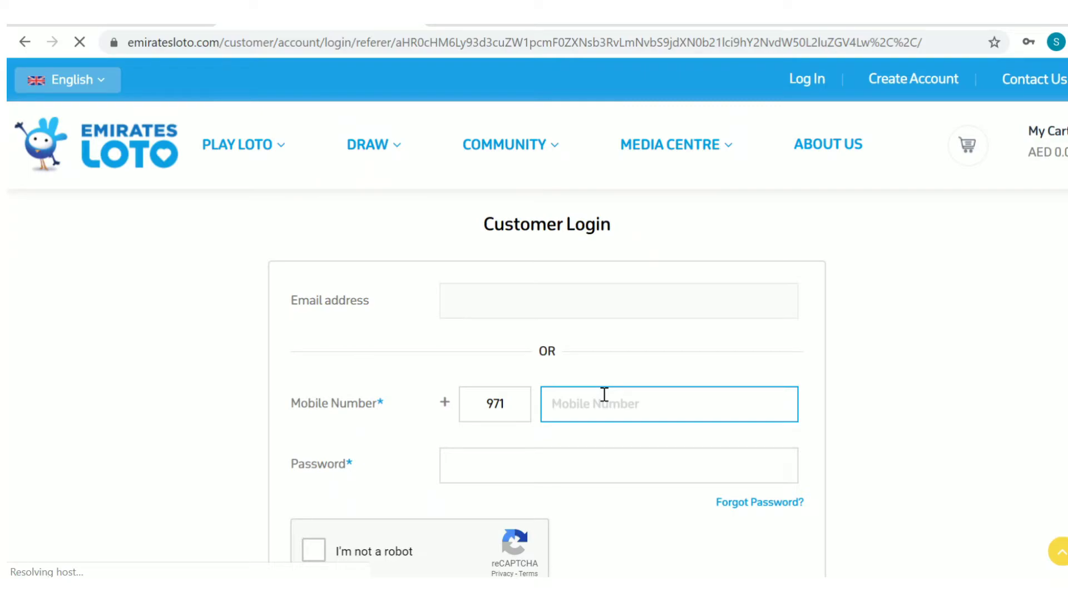
type("5")
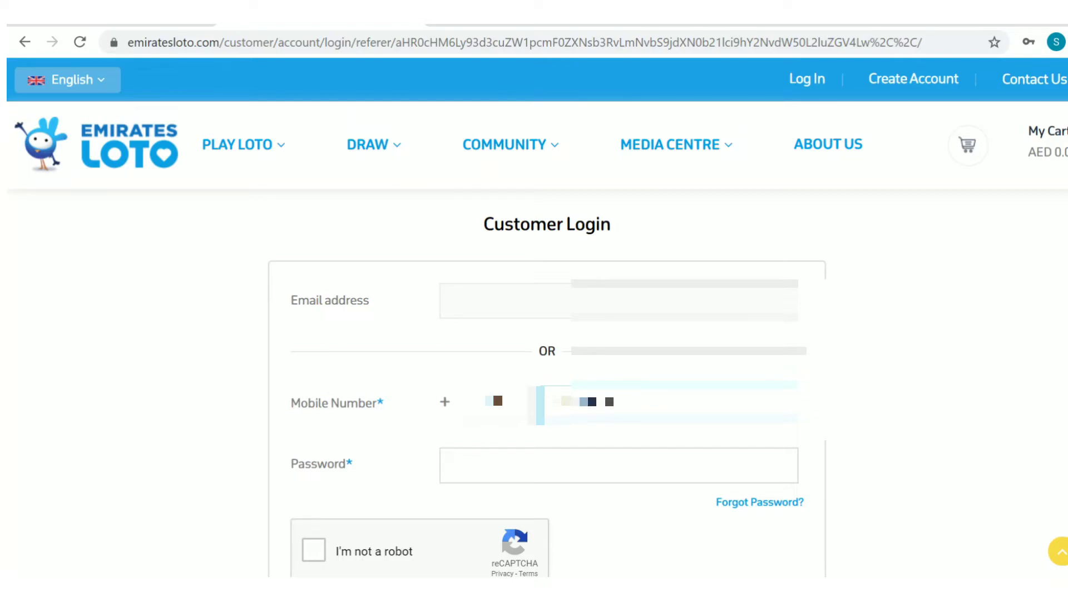
- Fill in the saved password, pass the 'I'm not a robot' check and log in
scroll(529, 454, "down", 2)
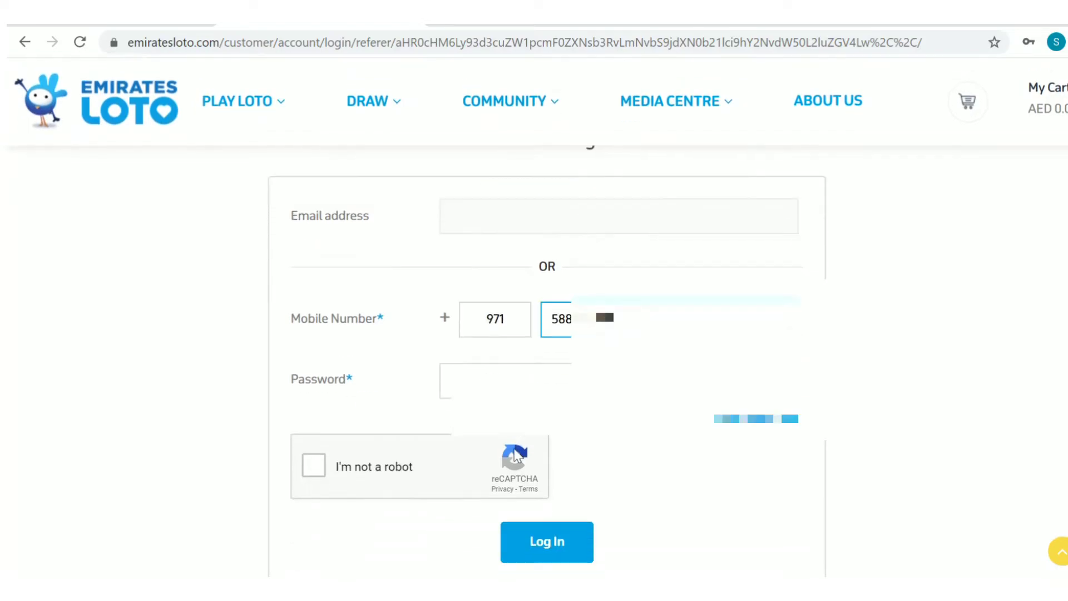
left_click(497, 390)
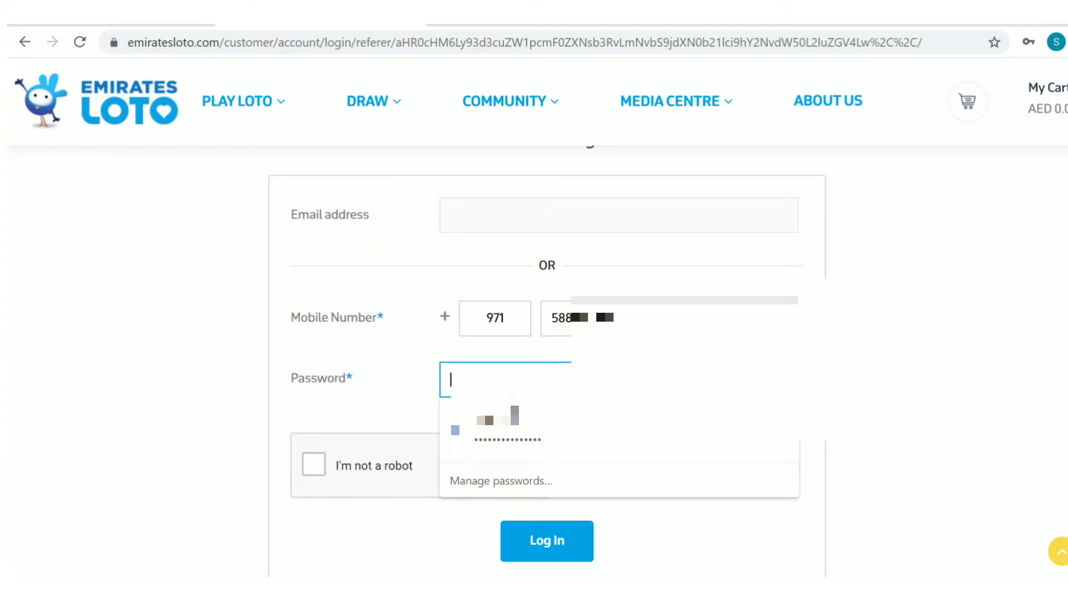
key("Down")
key("Return")
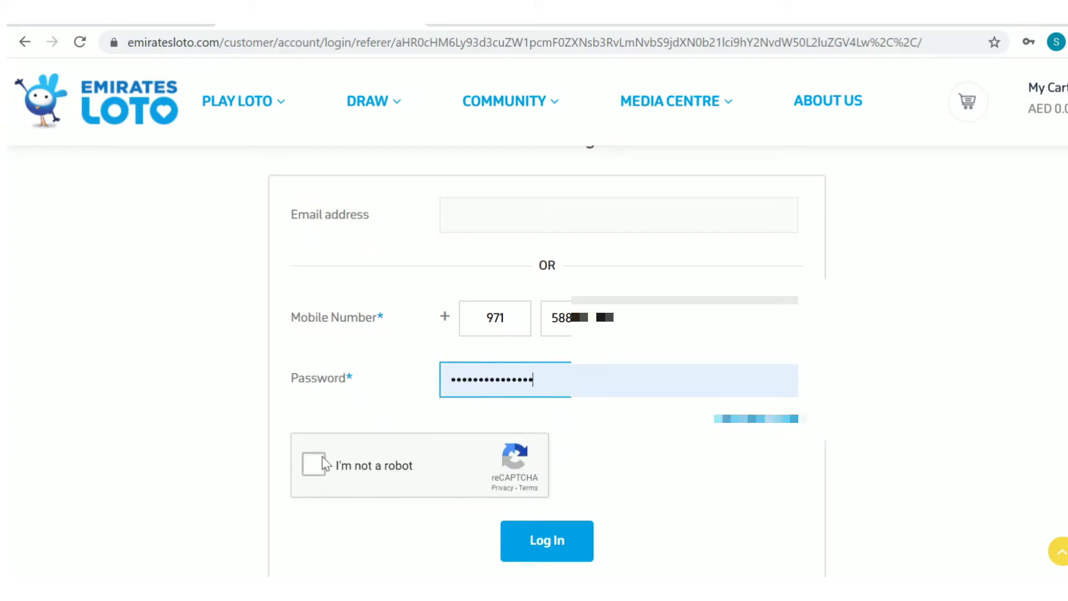
left_click(315, 464)
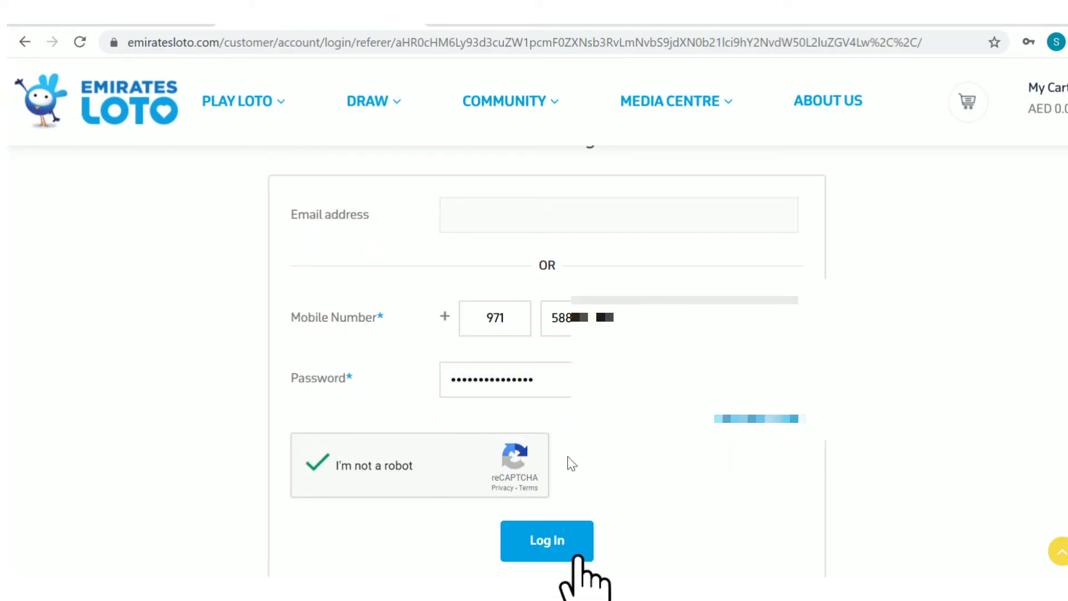
left_click(547, 540)
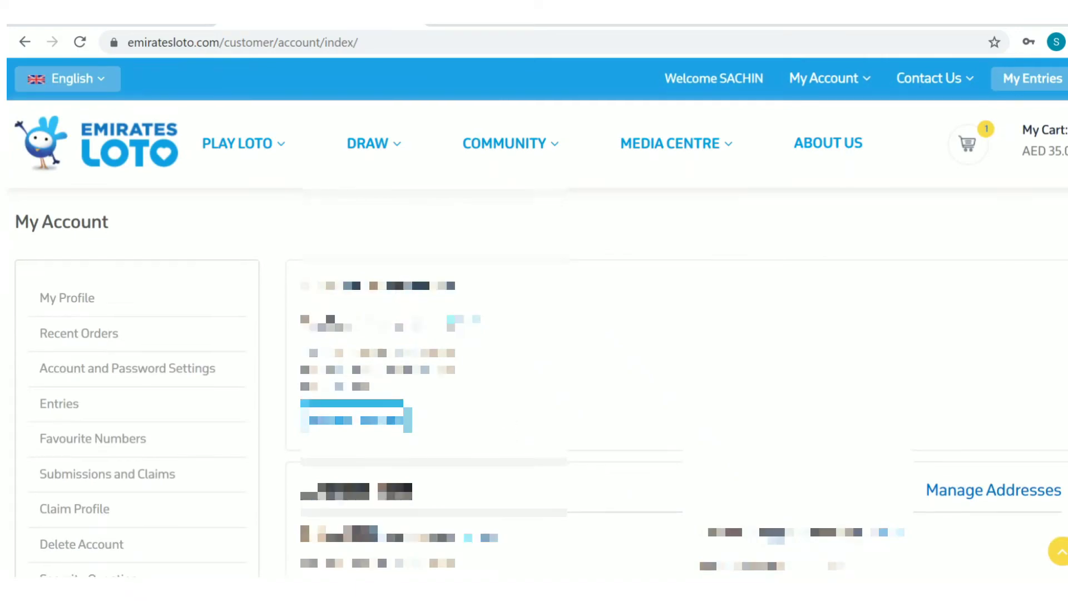
- Under PLAY LOTO > Buy Collectables > Purchase Online, add Burj Al Arab Dubai to the cart and check out
scroll(503, 428, "down", 3)
scroll(284, 249, "up", 3)
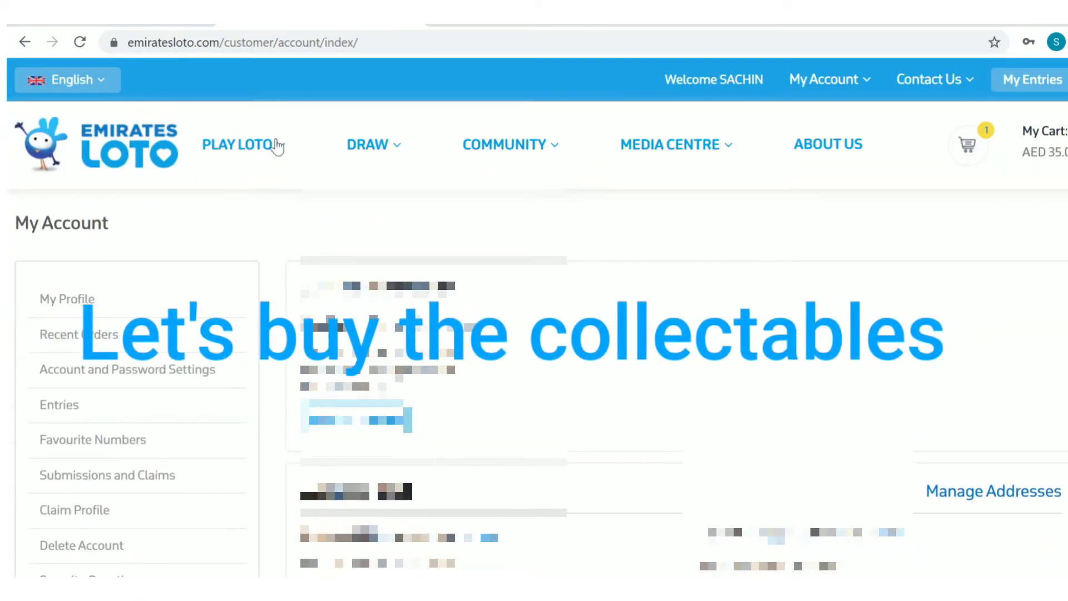
mouse_move(277, 145)
mouse_move(248, 200)
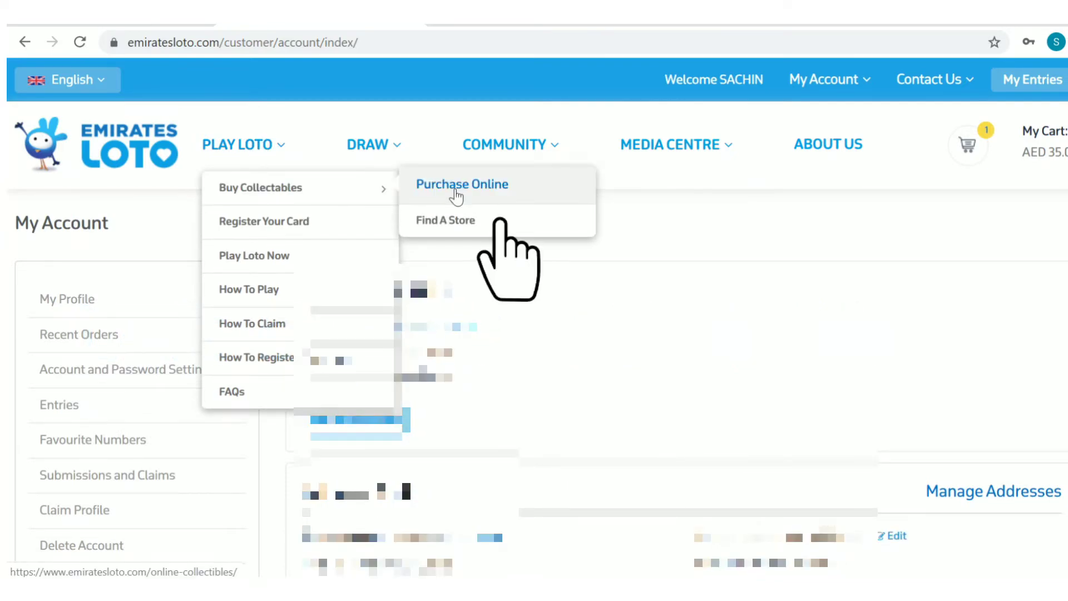
left_click(456, 194)
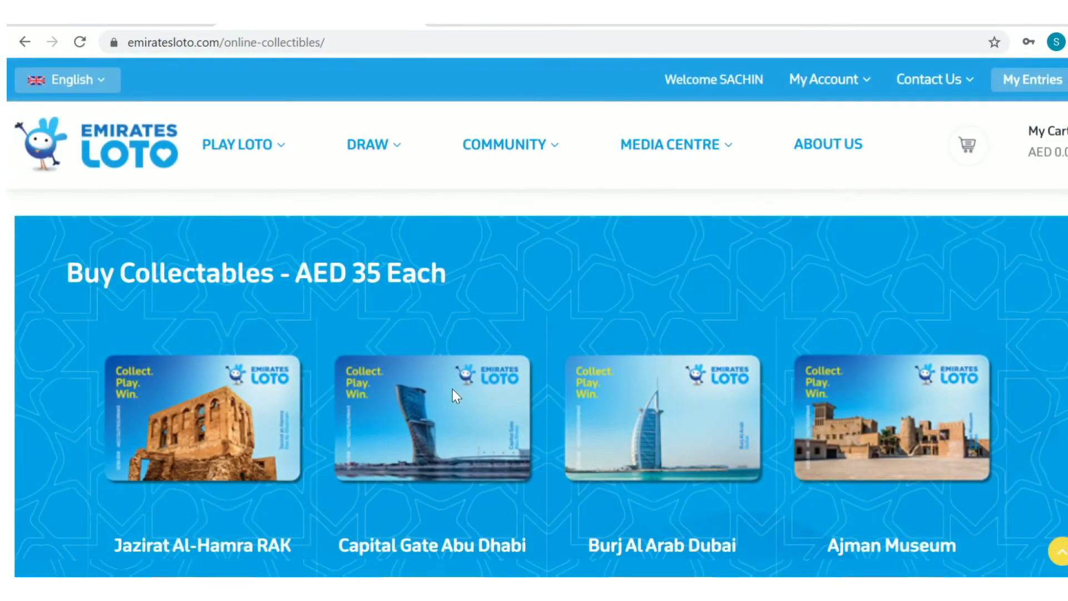
scroll(452, 389, "down", 5)
scroll(677, 340, "up", 2)
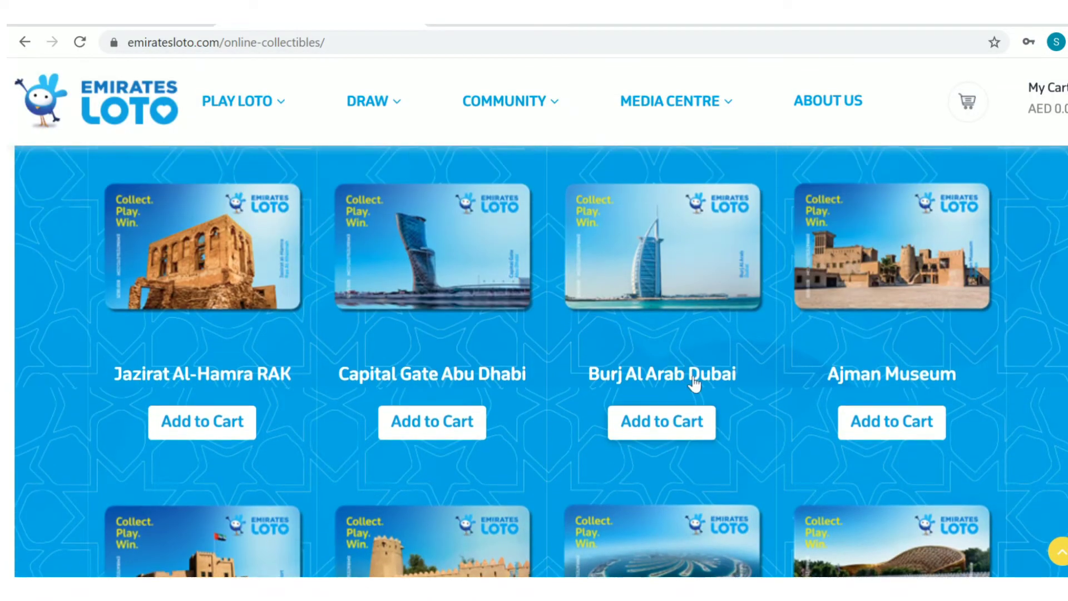
left_click(670, 418)
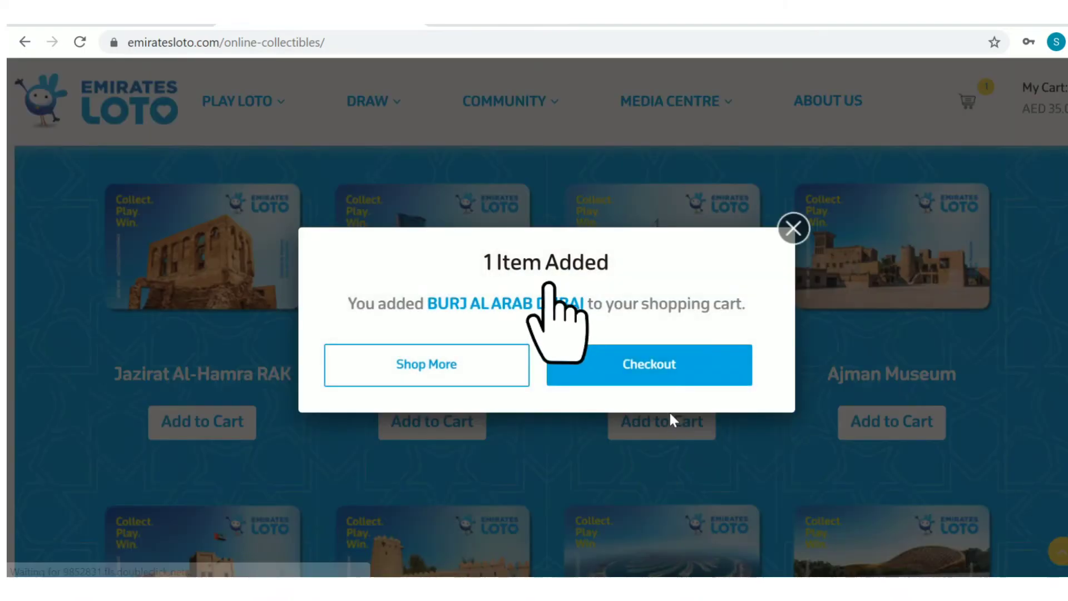
left_click(677, 372)
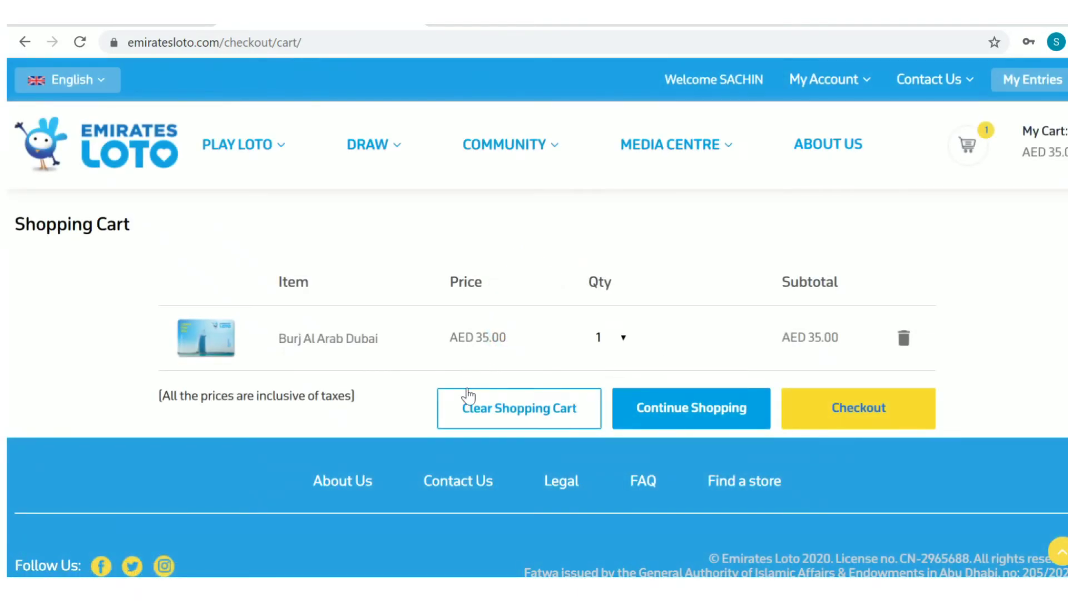
- Check out with the draw preference 'Enter the Draw & Donate the collectable' and submit
left_click(869, 417)
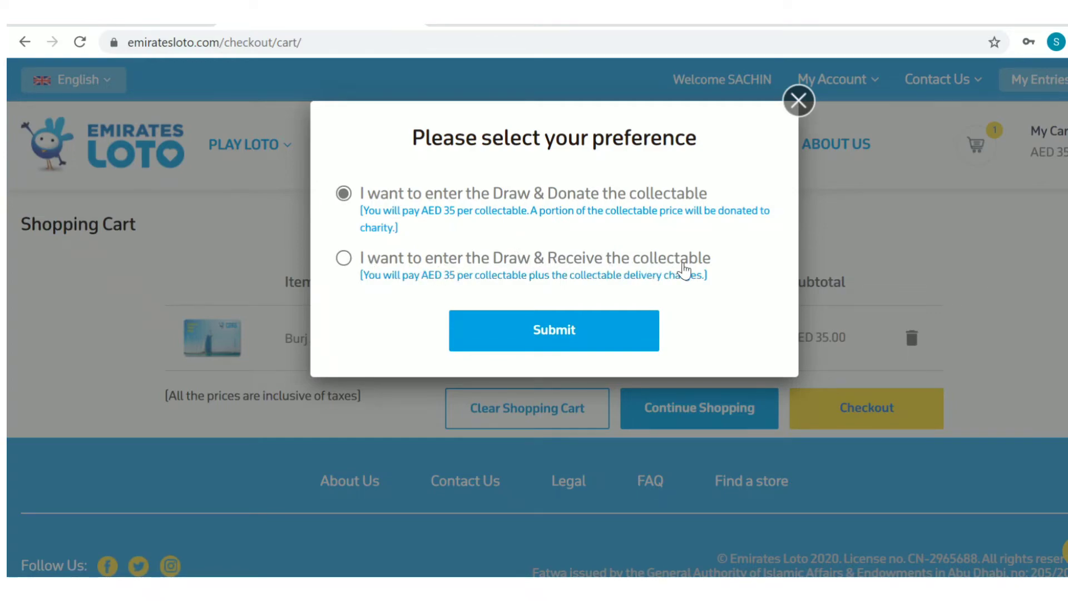
left_click_drag(384, 212, 356, 198)
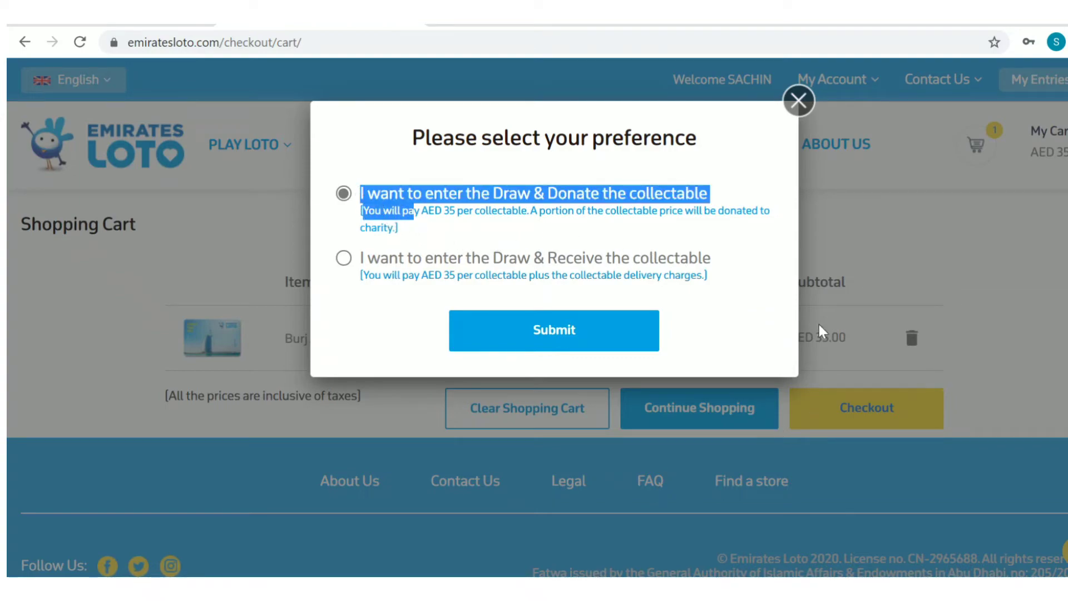
left_click(728, 275)
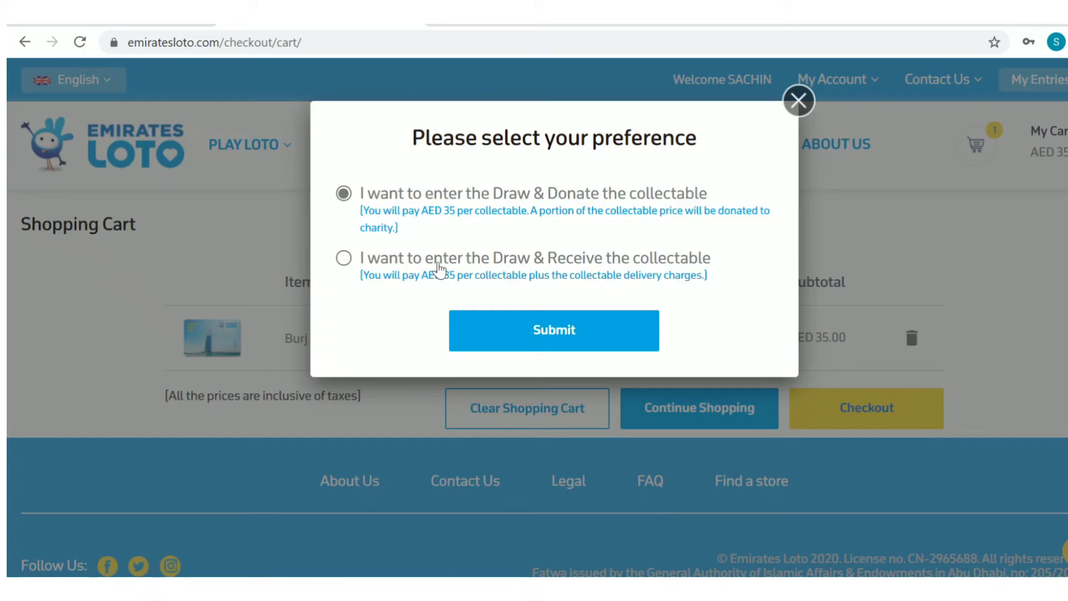
left_click(343, 260)
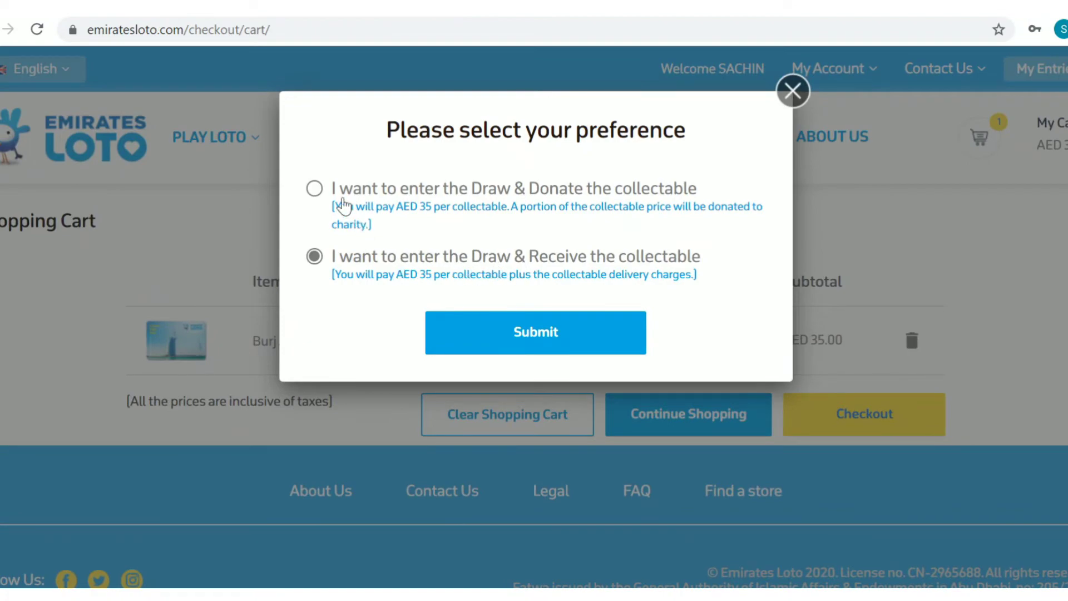
left_click(315, 189)
left_click(513, 346)
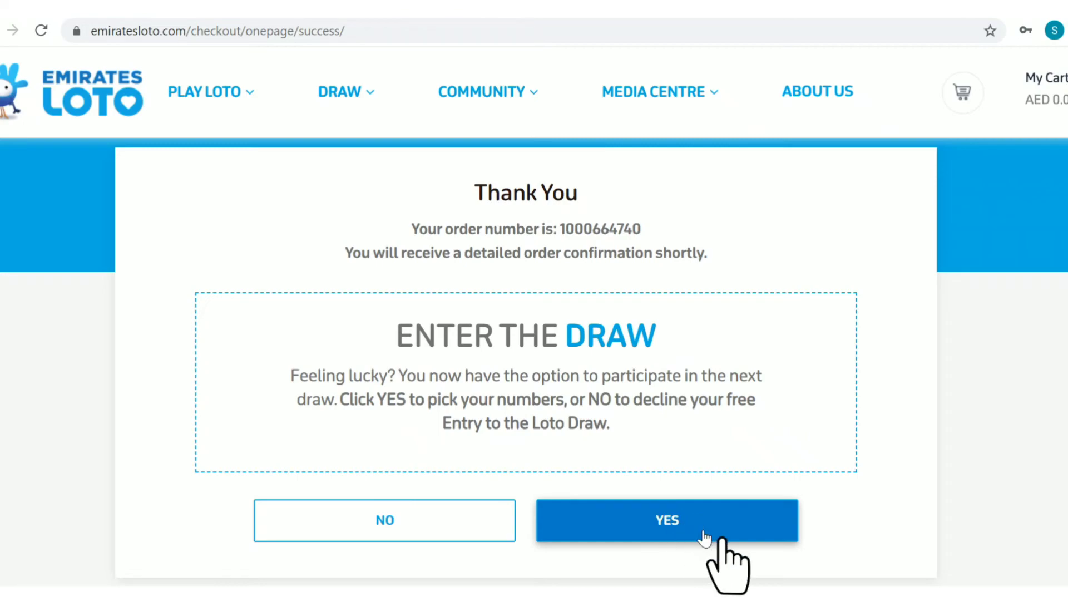
- Accept the free draw entry, then choose Play Loto on the draw page closing 23 May 2020
left_click(703, 534)
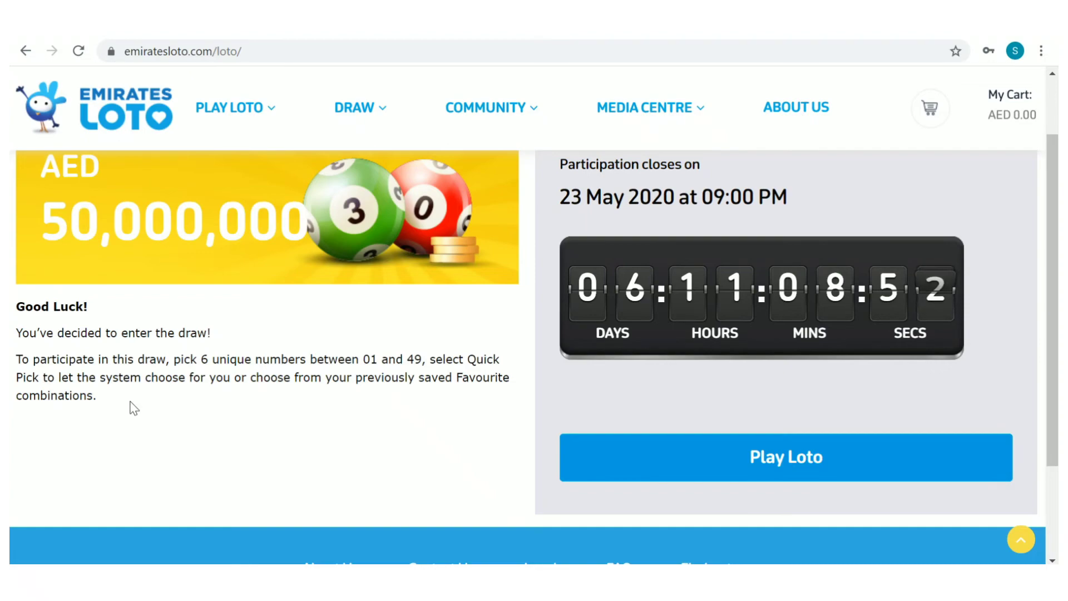
scroll(280, 473, "up", 2)
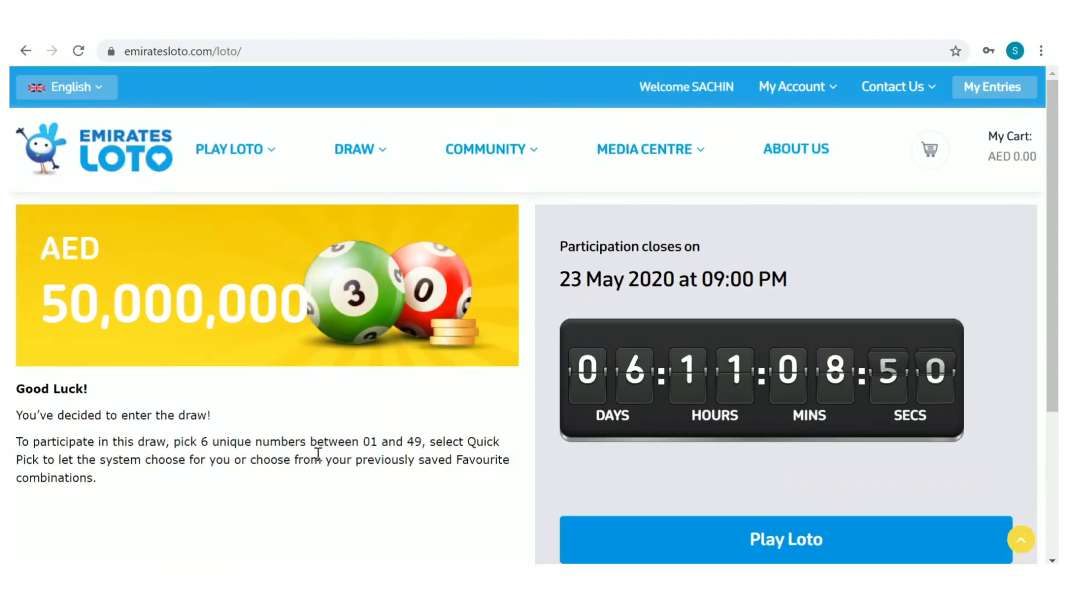
scroll(762, 320, "down", 3)
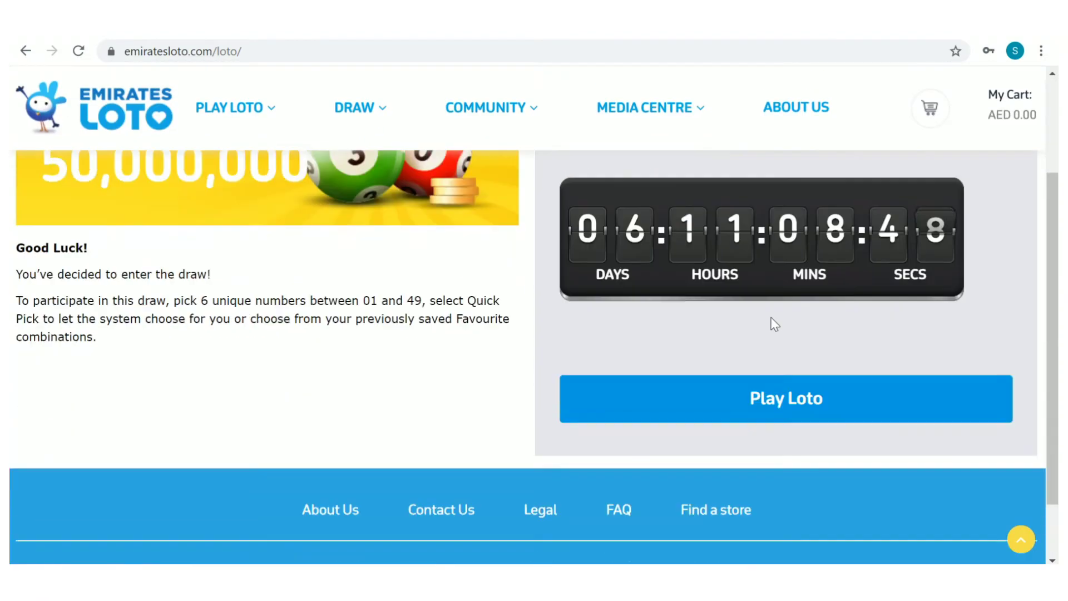
scroll(813, 278, "up", 3)
scroll(812, 274, "down", 2)
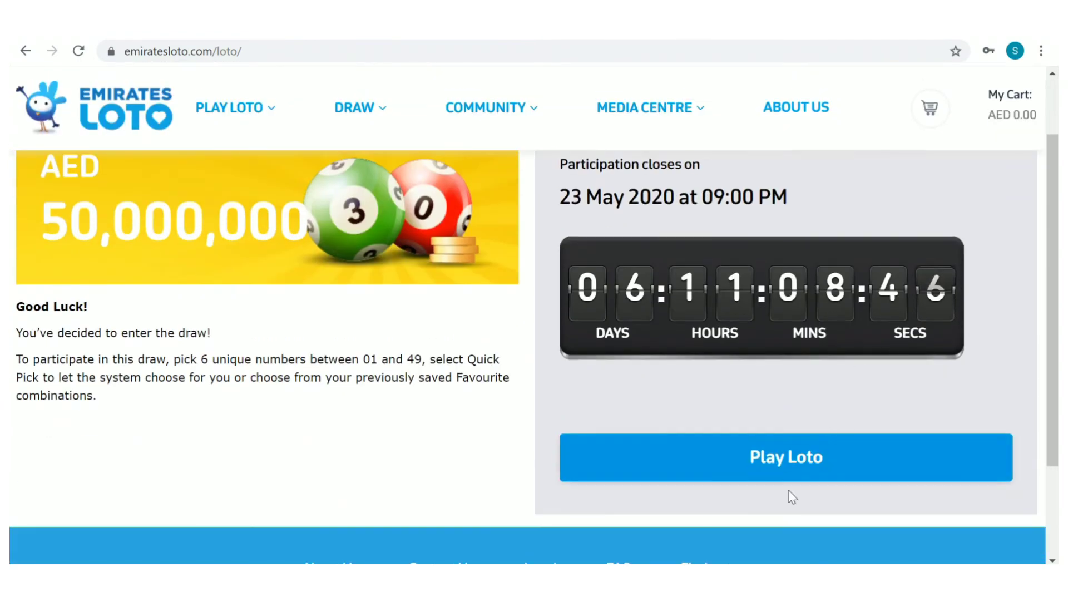
left_click(803, 467)
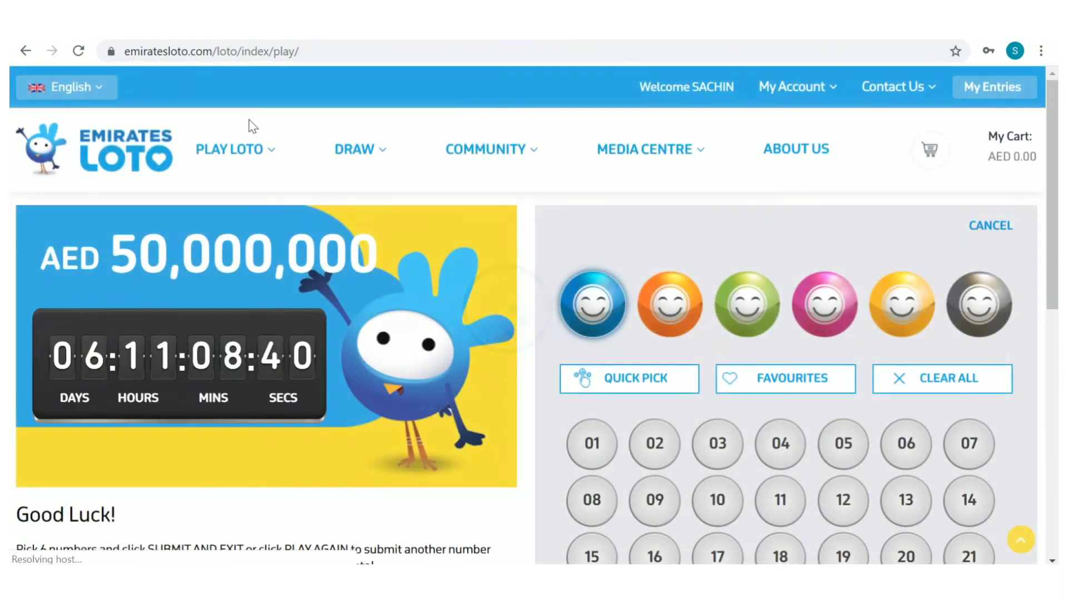
- Pick numbers 15, 17, 32, 37, 26 and 13 by hand
scroll(596, 320, "down", 4)
left_click(596, 320)
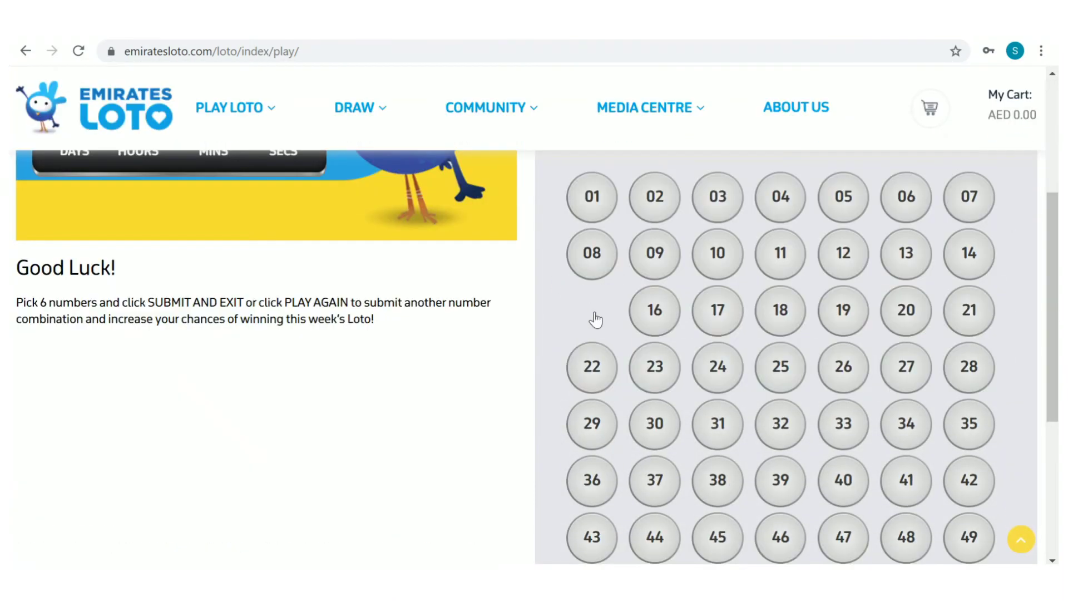
left_click(711, 312)
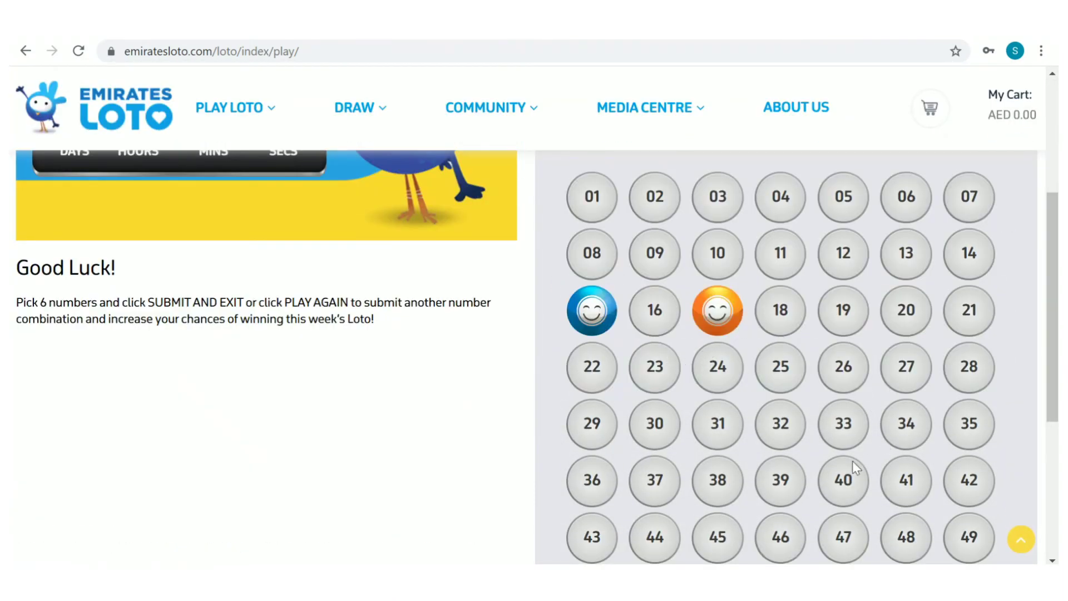
left_click(782, 435)
left_click(640, 486)
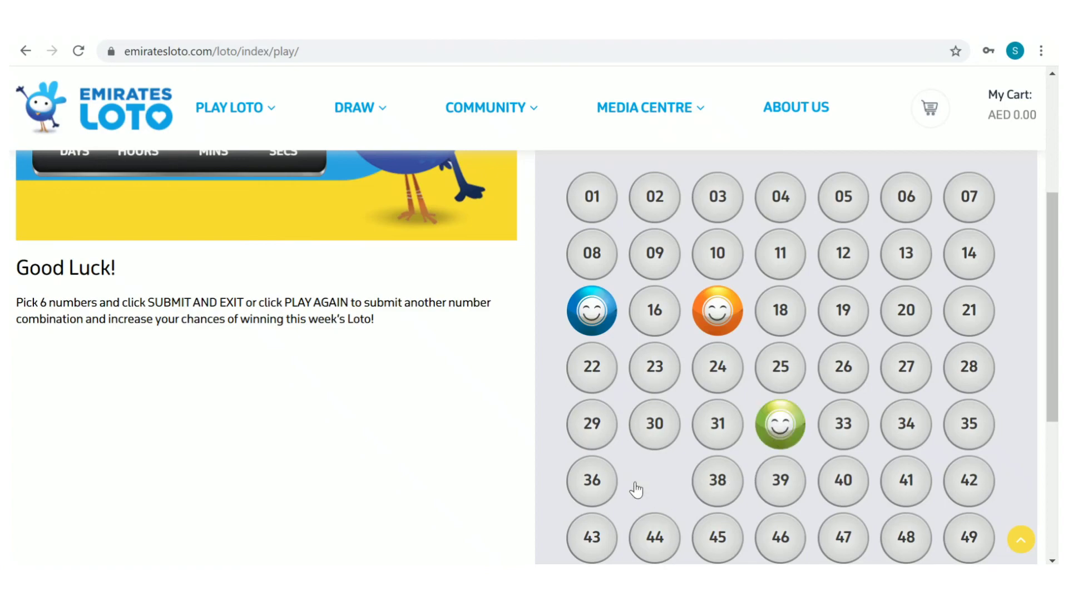
left_click(846, 371)
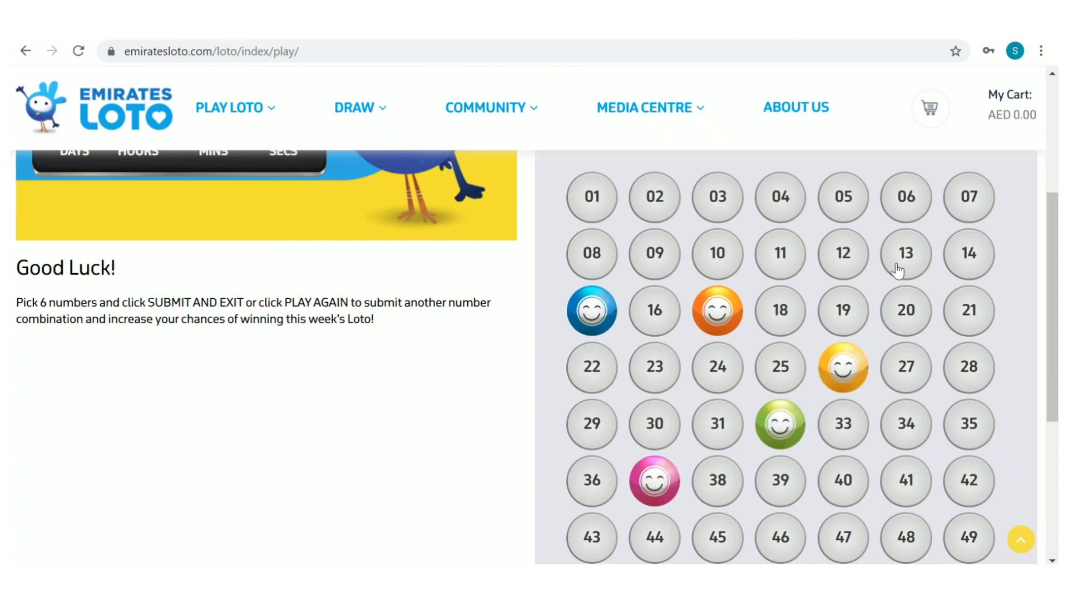
left_click(913, 253)
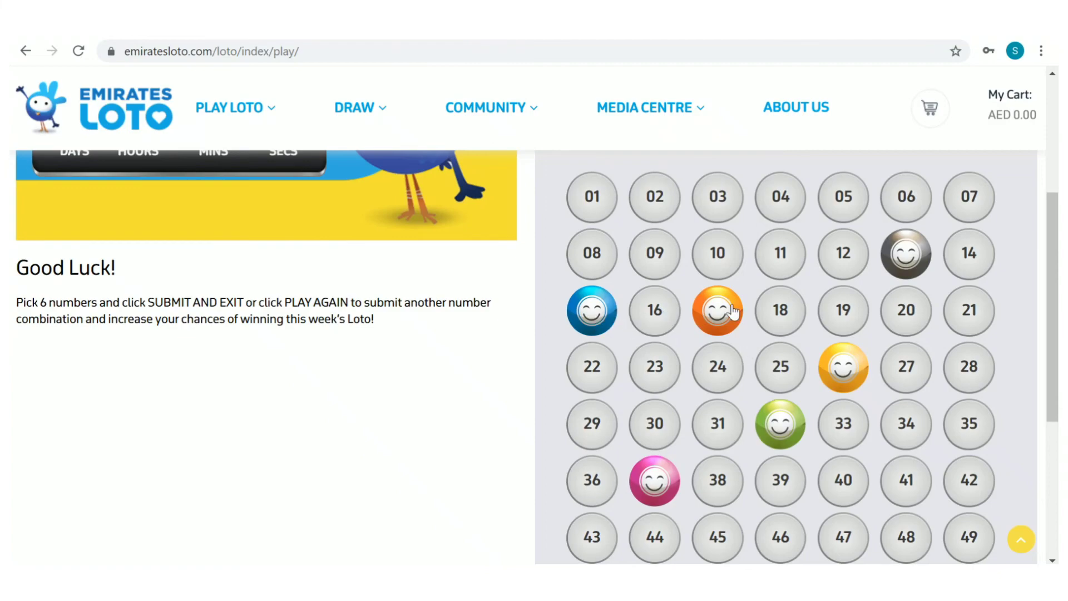
- Clear all picks, choose 18 and 33, then try Quick Pick and clear it again
scroll(820, 448, "up", 1)
left_click(879, 167)
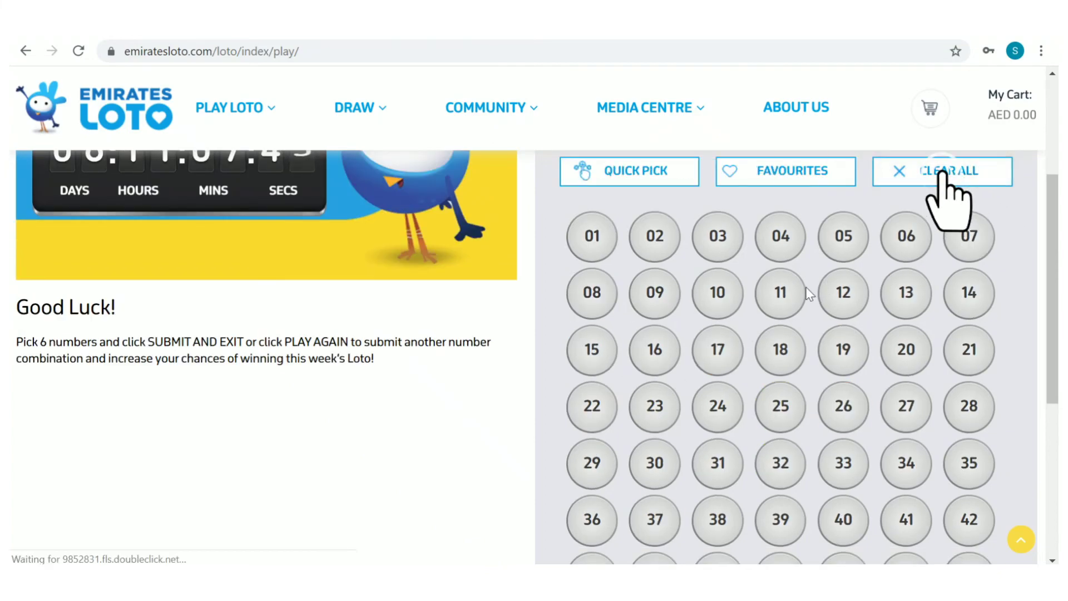
left_click(781, 347)
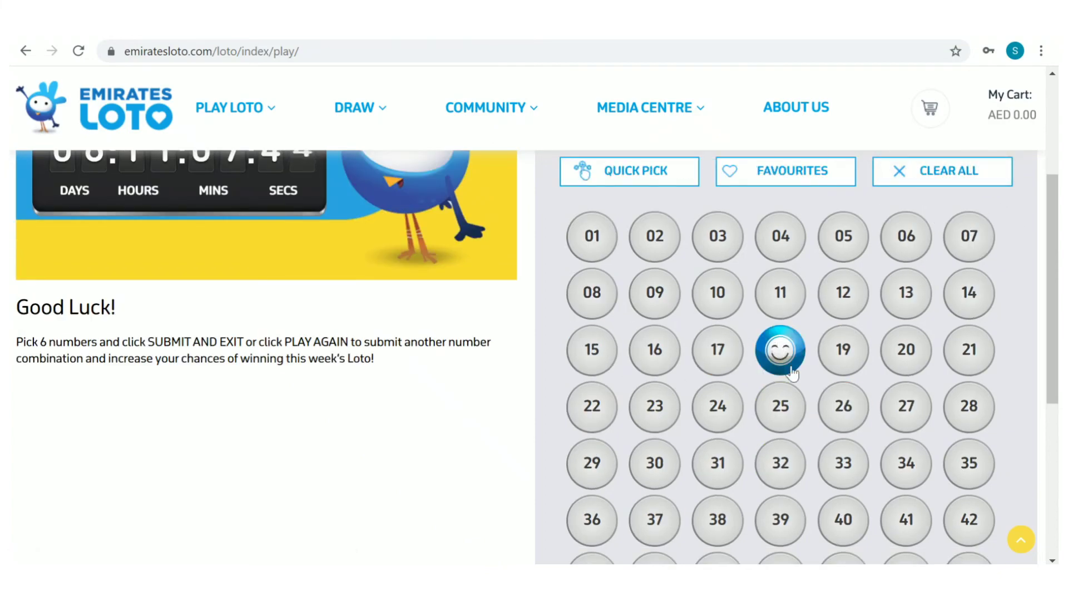
left_click(843, 464)
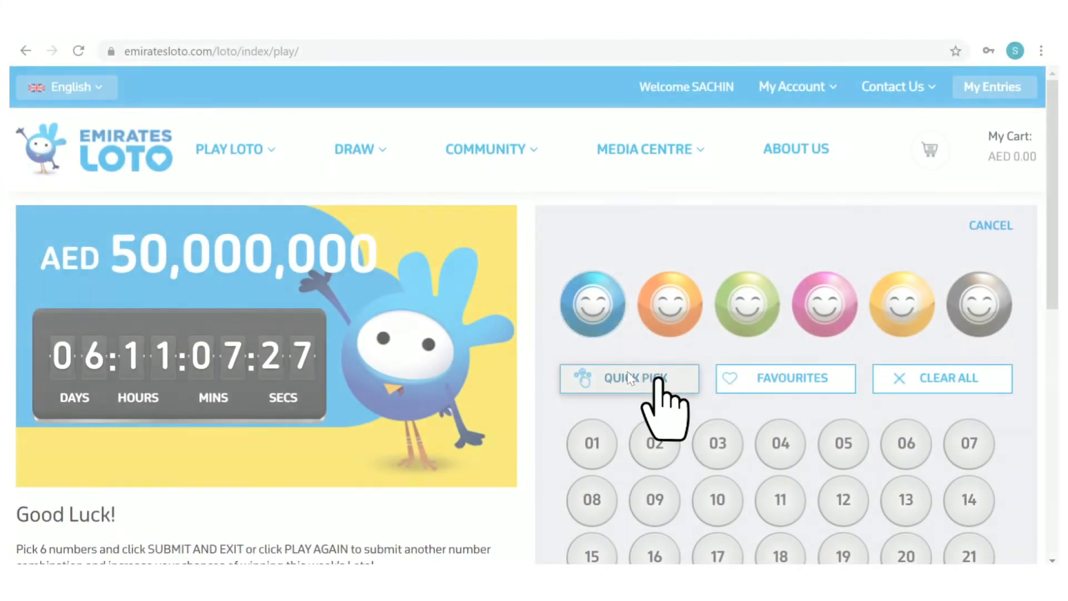
left_click(628, 375)
scroll(633, 370, "down", 6)
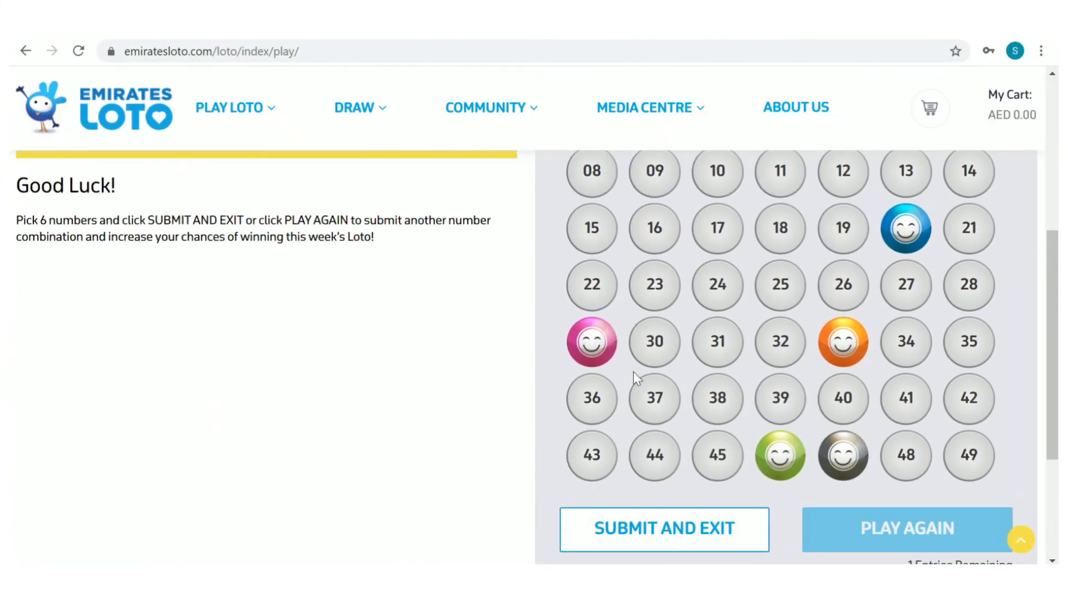
scroll(633, 372, "up", 6)
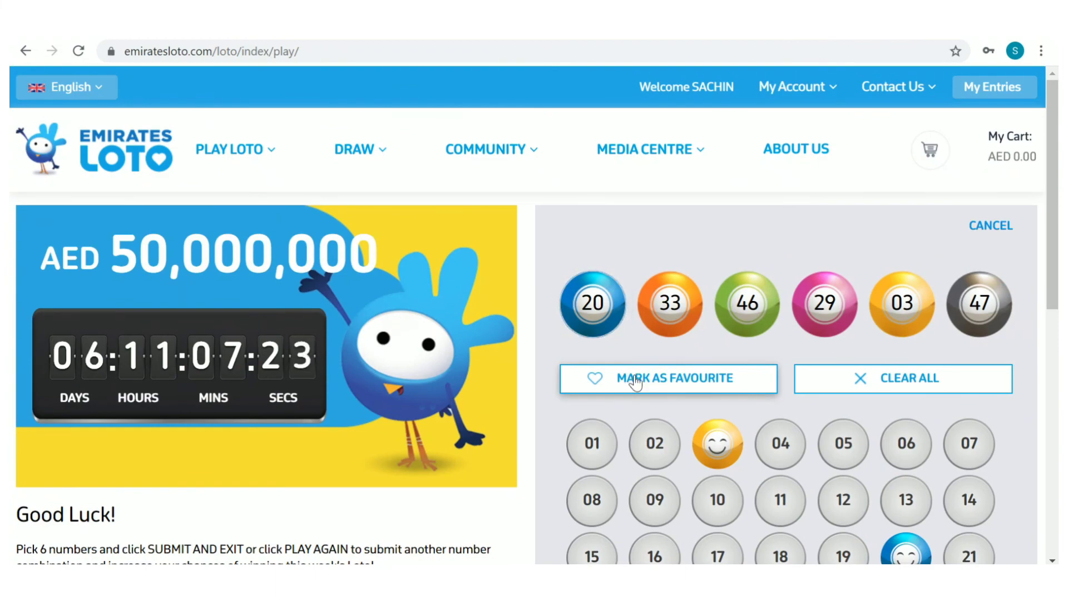
left_click(884, 378)
scroll(944, 239, "down", 3)
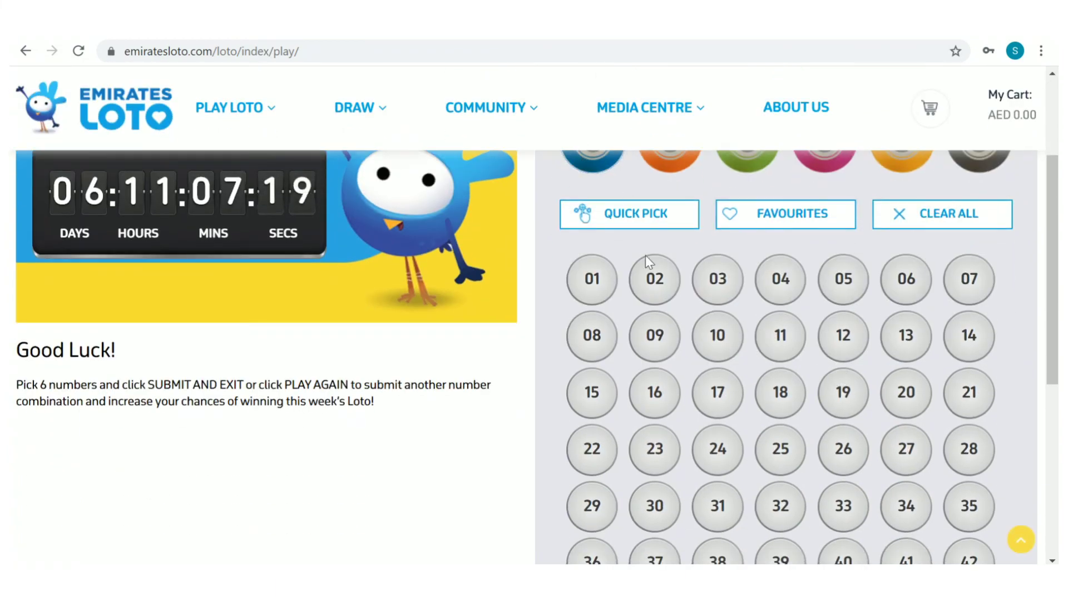
- Quick Pick six random numbers and submit the entry with Submit and Exit
left_click(654, 216)
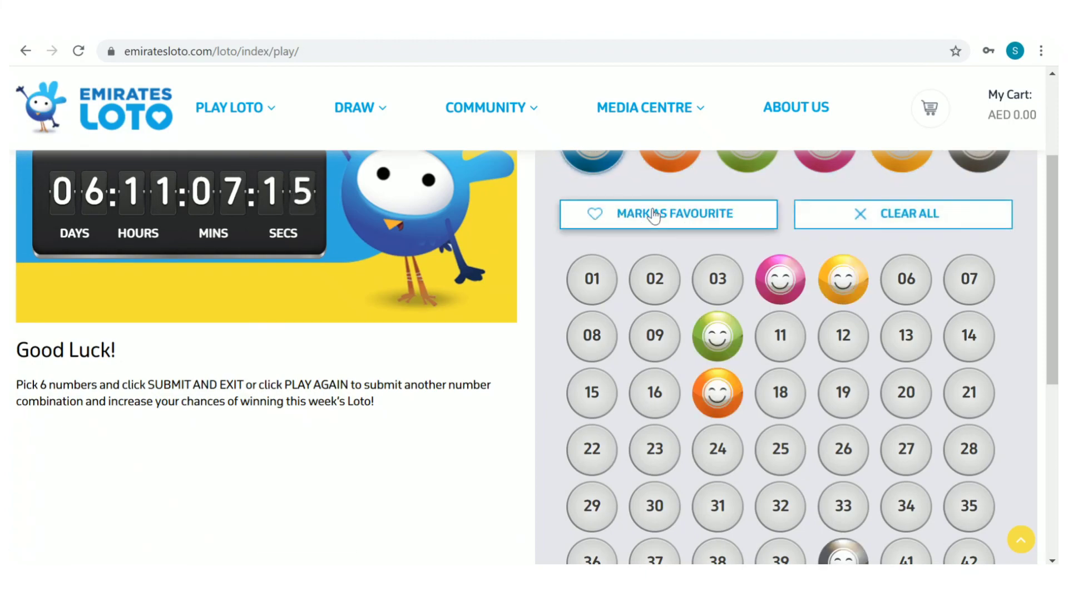
scroll(653, 215, "down", 4)
scroll(654, 220, "down", 1)
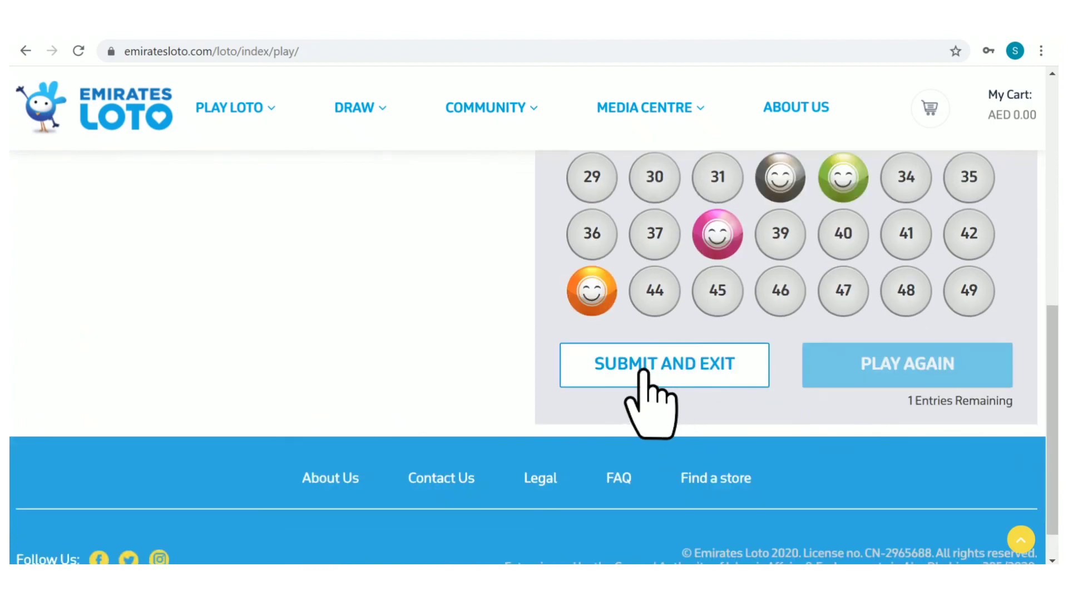
left_click(626, 370)
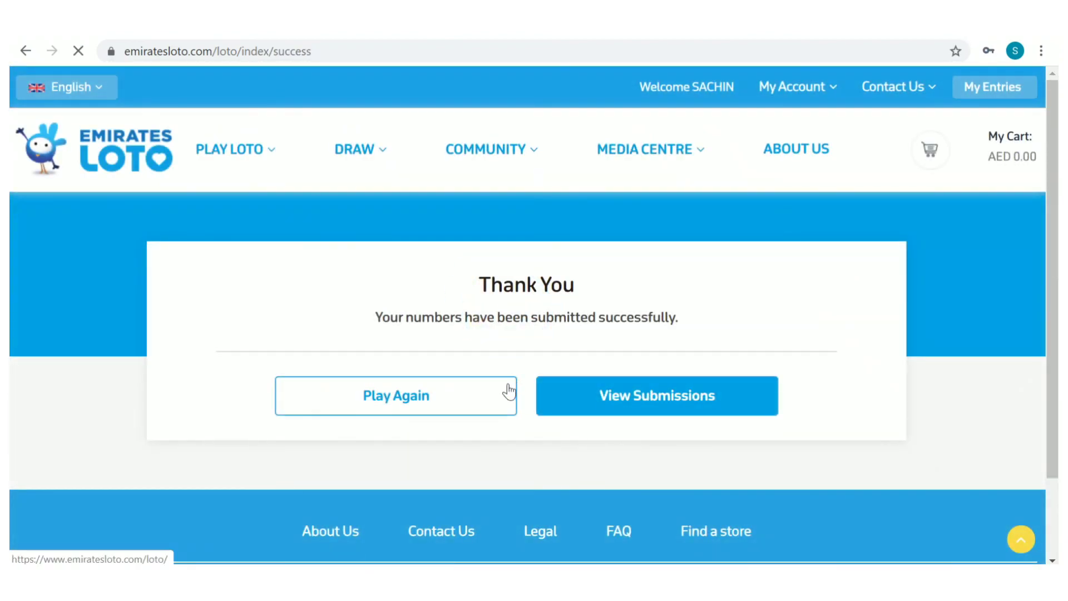
- Show the Submissions and Claims list of five entries, then sign out from My Account
left_click(643, 411)
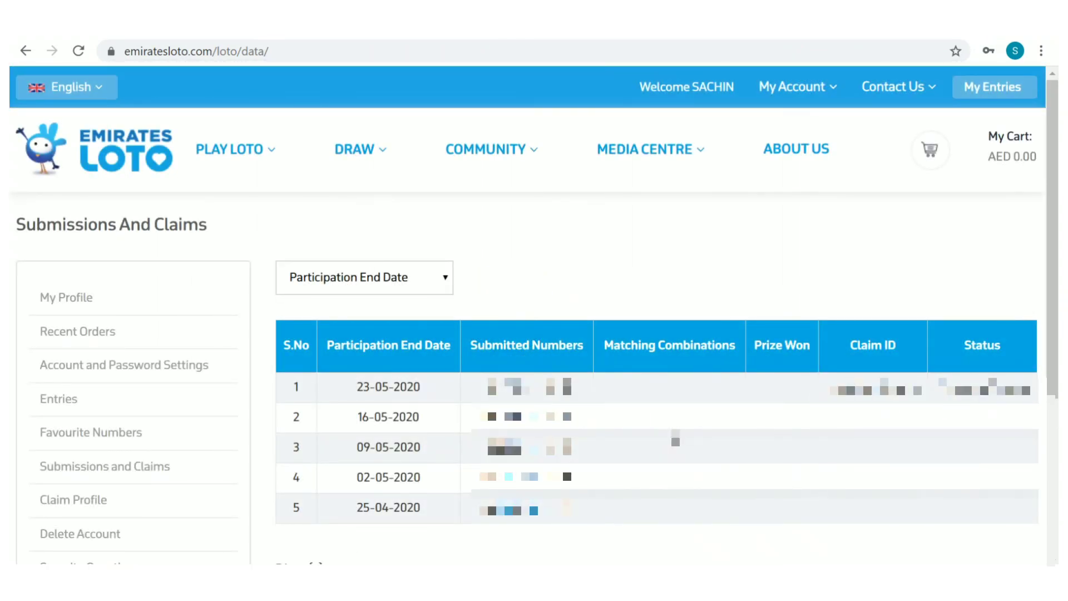
left_click(827, 95)
left_click(711, 160)
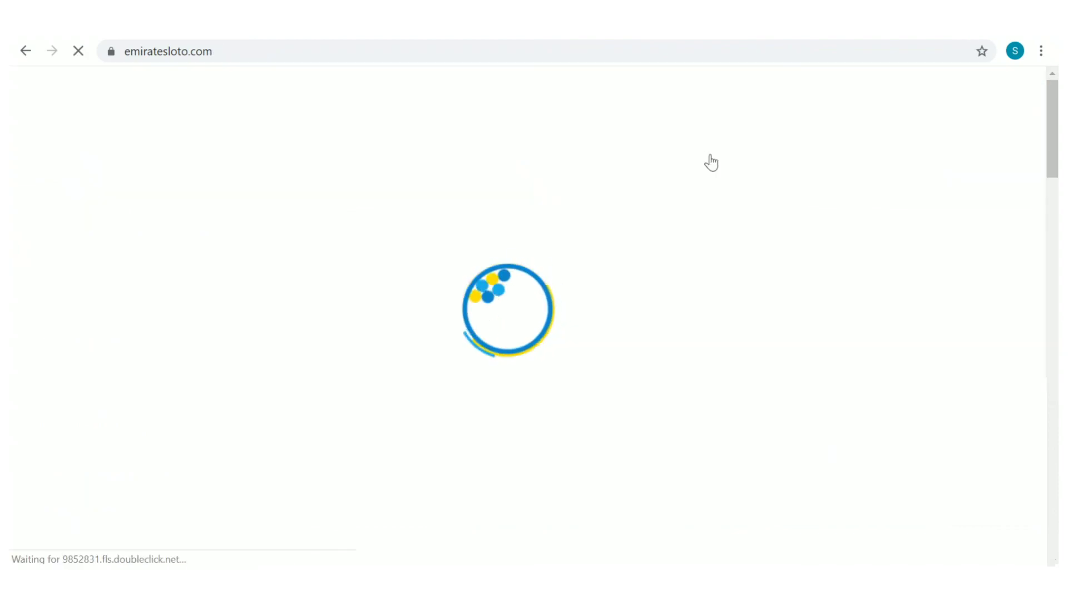